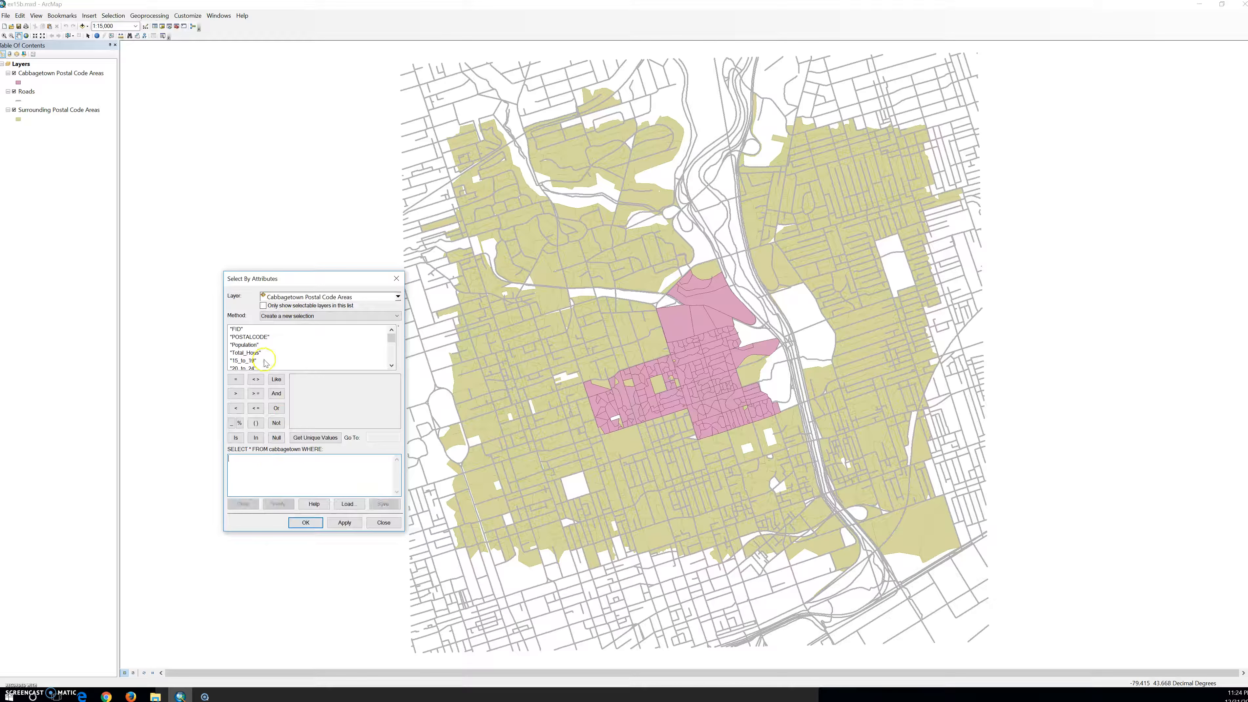
Select the Cabbagetown Postal Code Areas features where "GROCERY" < 0.050000000000000003.
{"action": "left_click_drag", "start_coordinate": [391, 338], "coordinate": [392, 353]}
{"action": "double_click", "coordinate": [245, 337]}
{"action": "left_click", "coordinate": [291, 438]}
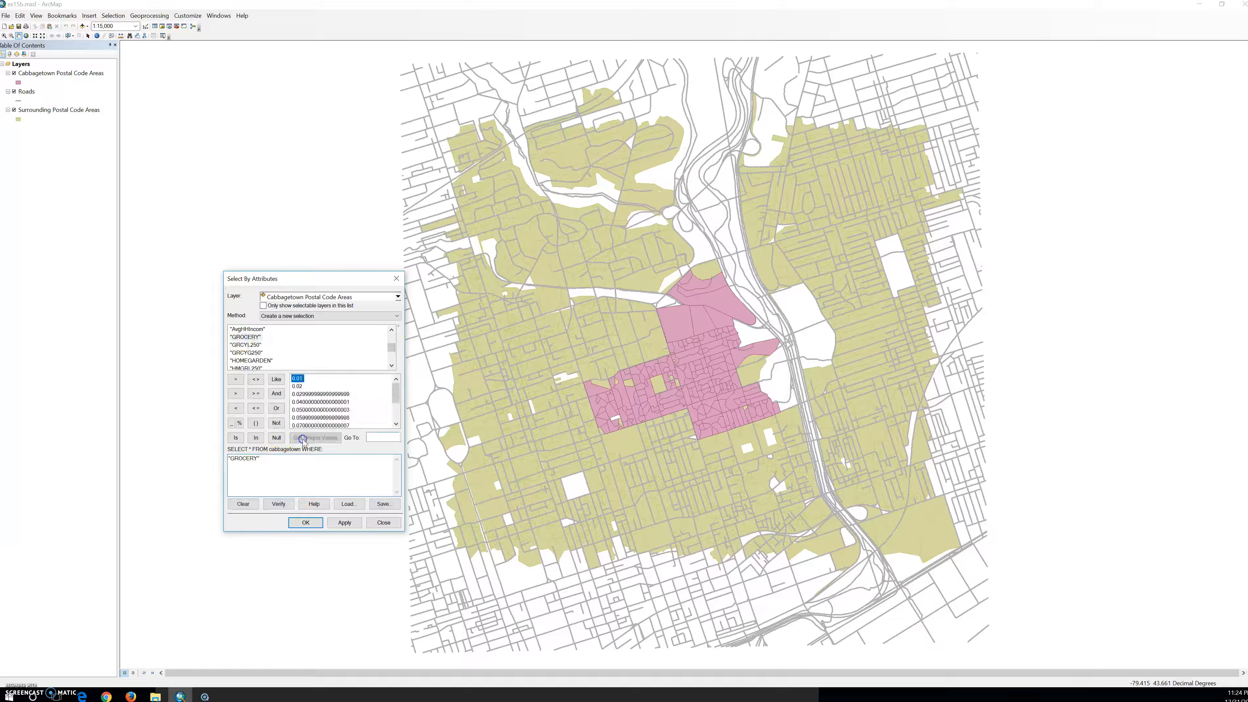
{"action": "left_click", "coordinate": [397, 425]}
{"action": "left_click", "coordinate": [397, 426]}
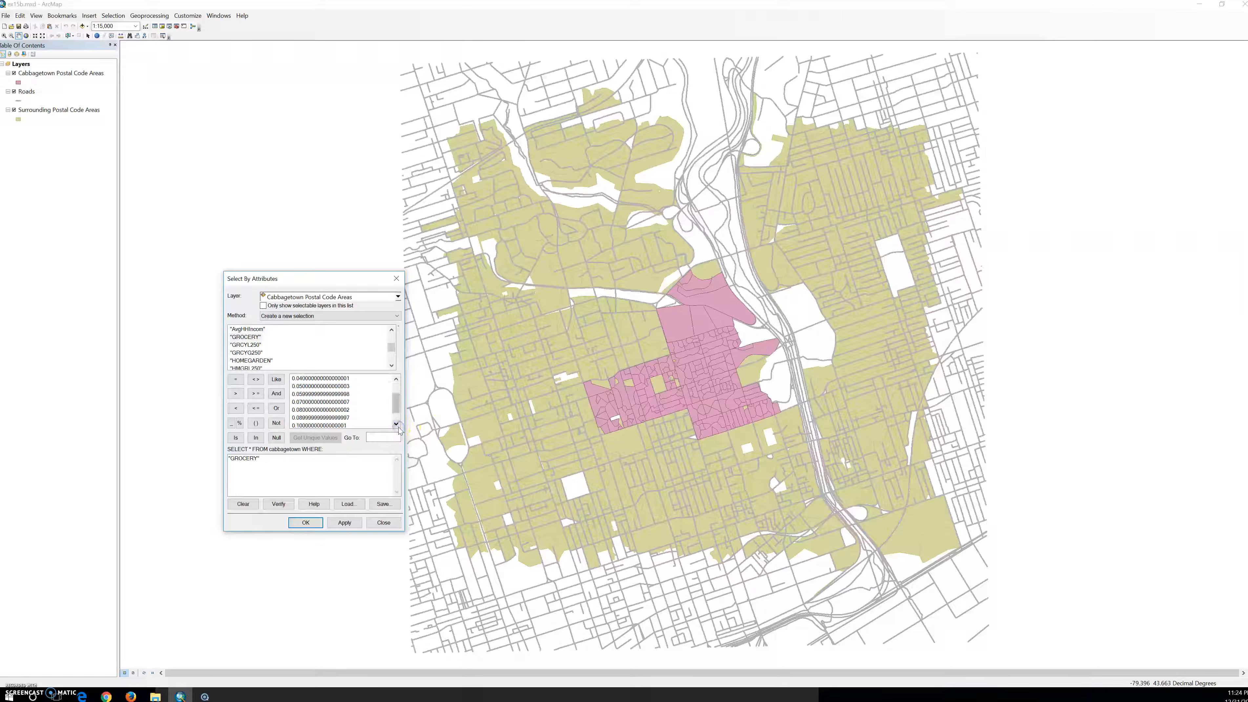
{"action": "left_click", "coordinate": [320, 387]}
{"action": "double_click", "coordinate": [320, 387]}
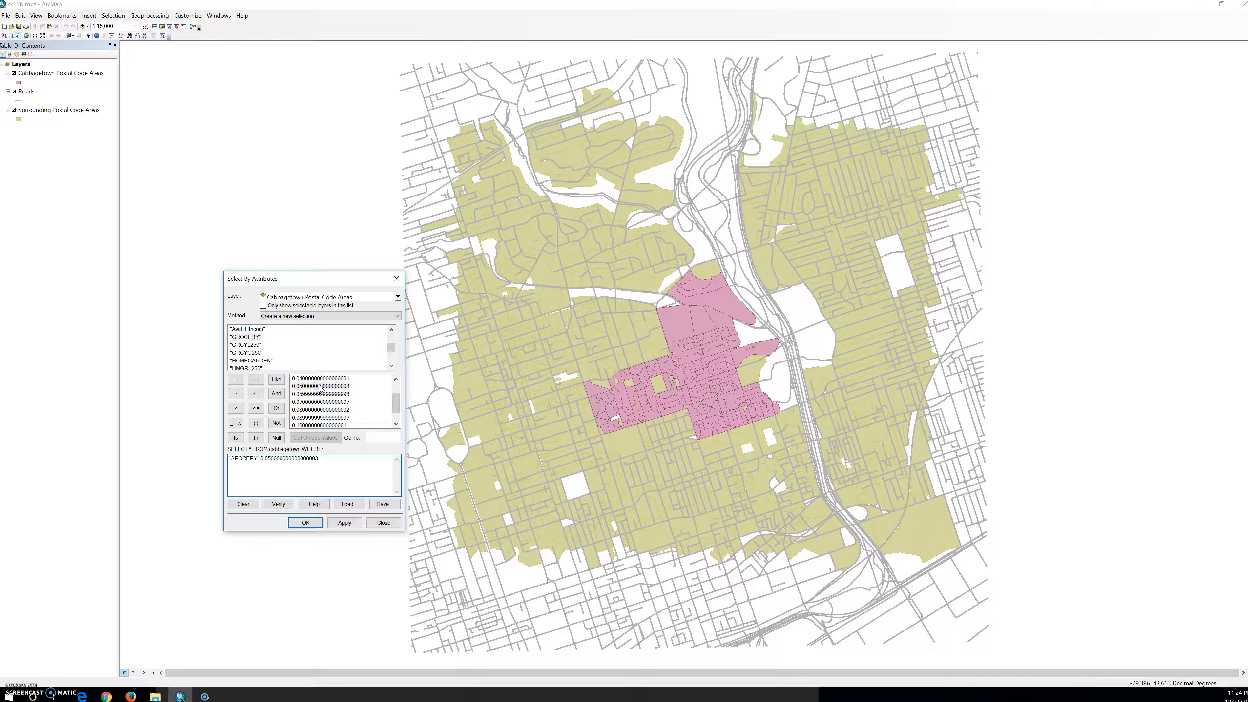
{"action": "left_click", "coordinate": [257, 458]}
{"action": "left_click", "coordinate": [236, 408]}
{"action": "left_click", "coordinate": [345, 522]}
{"action": "left_click", "coordinate": [306, 523]}
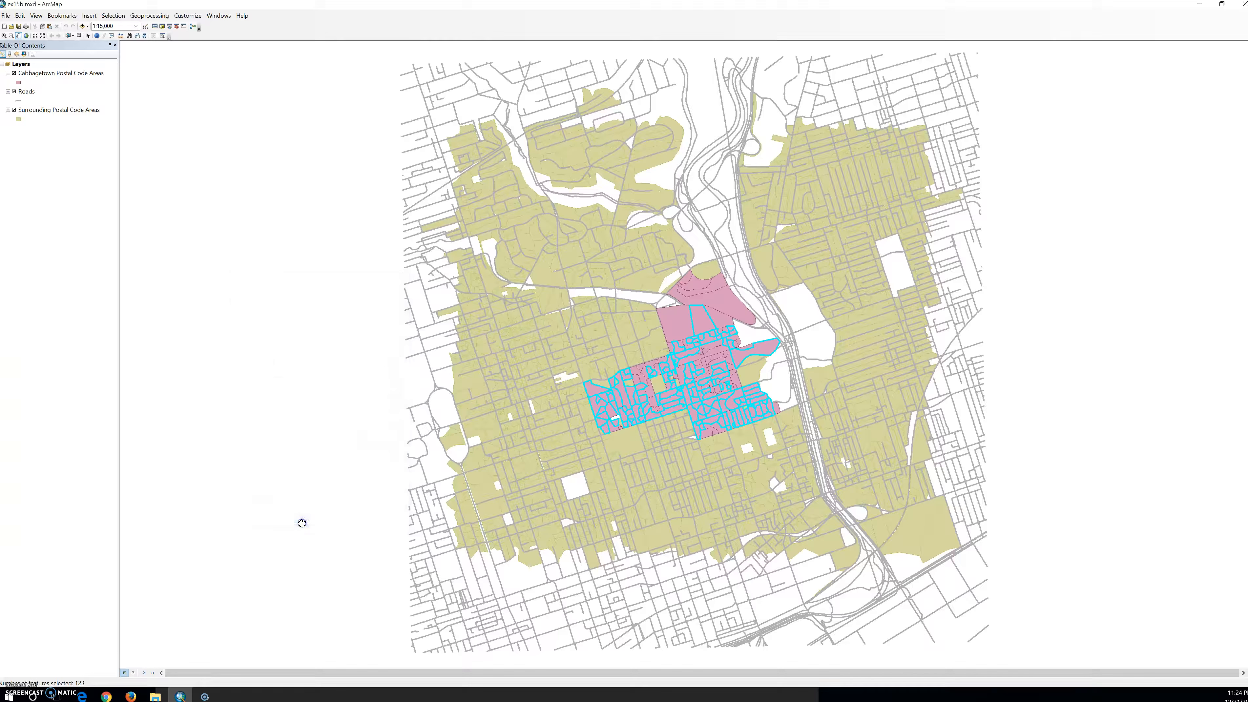
{"action": "left_click", "coordinate": [313, 513]}
Create a new layer from the selected features of the Cabbagetown Postal Code Areas layer.
{"action": "right_click", "coordinate": [47, 75]}
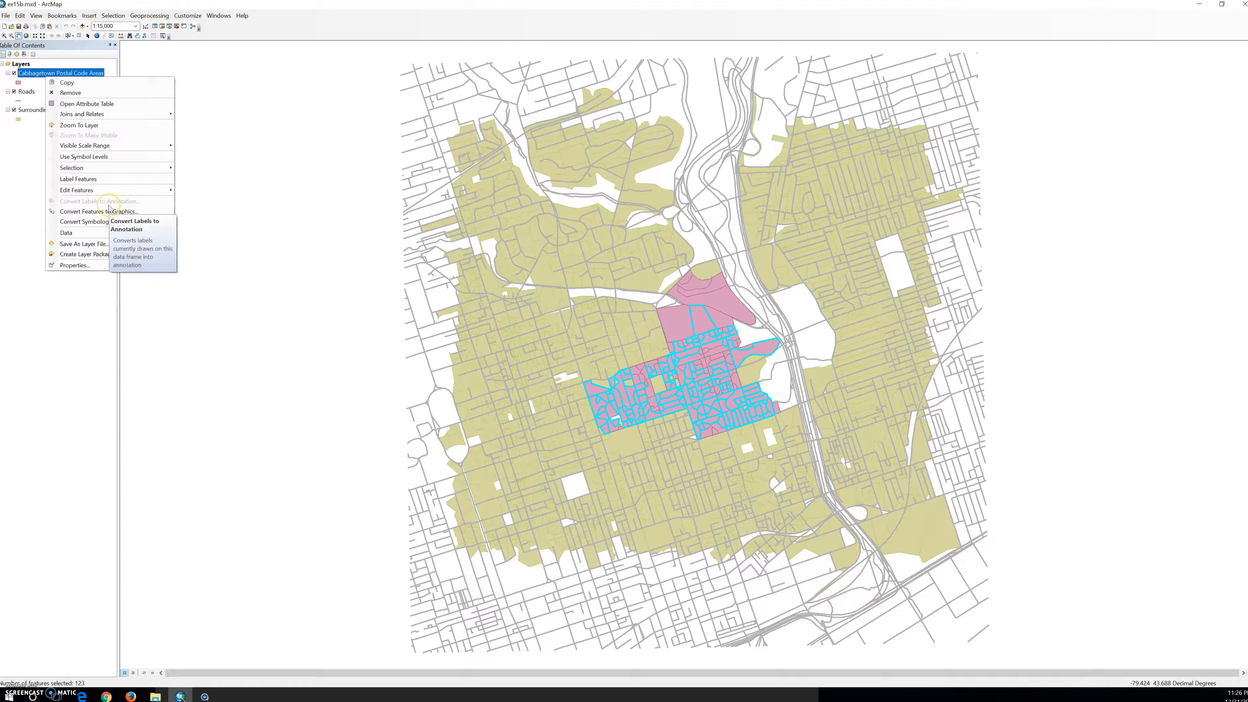
{"action": "mouse_move", "coordinate": [108, 168]}
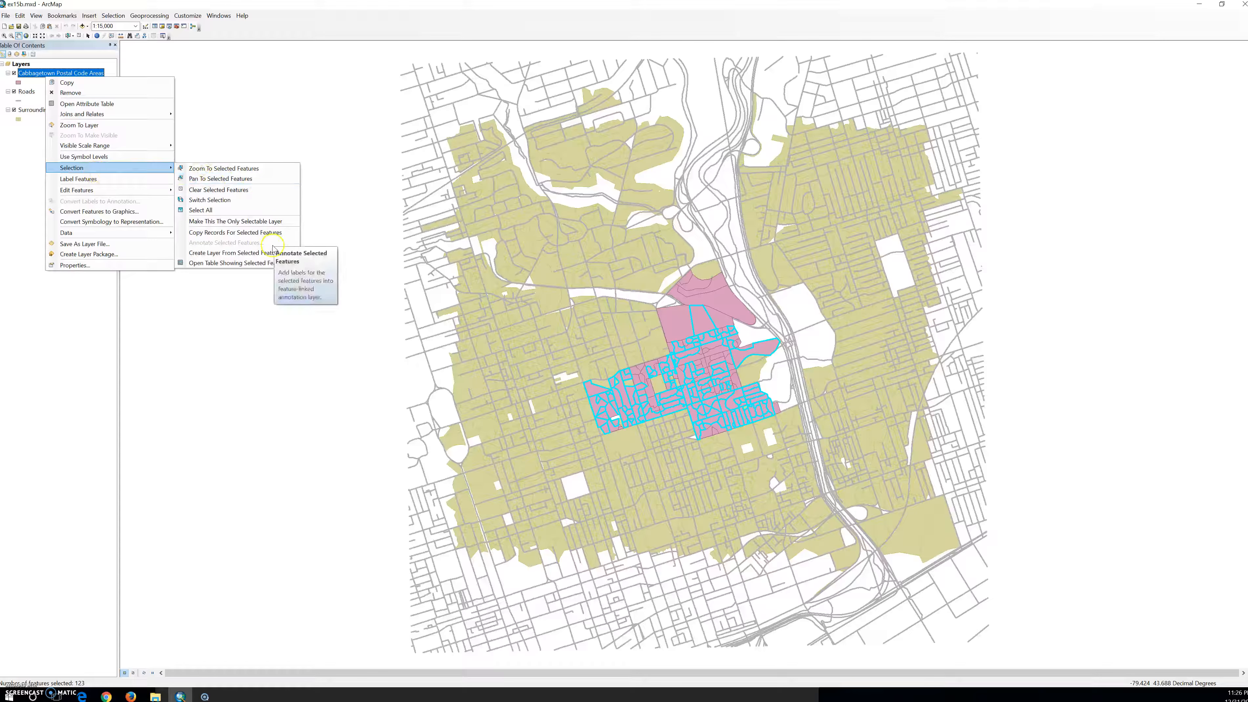
{"action": "left_click", "coordinate": [250, 253]}
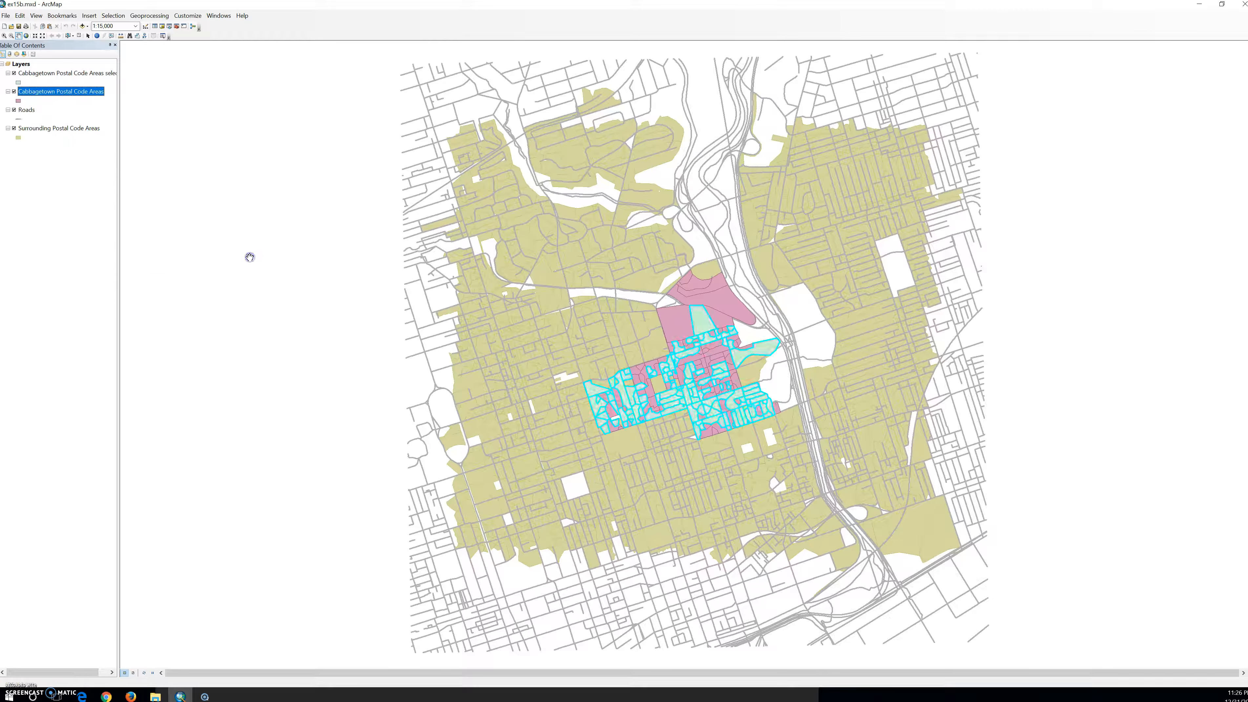
View the attribute table of the Cabbagetown Postal Code Areas selection layer and close it.
{"action": "left_click", "coordinate": [54, 74]}
{"action": "right_click", "coordinate": [54, 74]}
{"action": "left_click", "coordinate": [91, 105]}
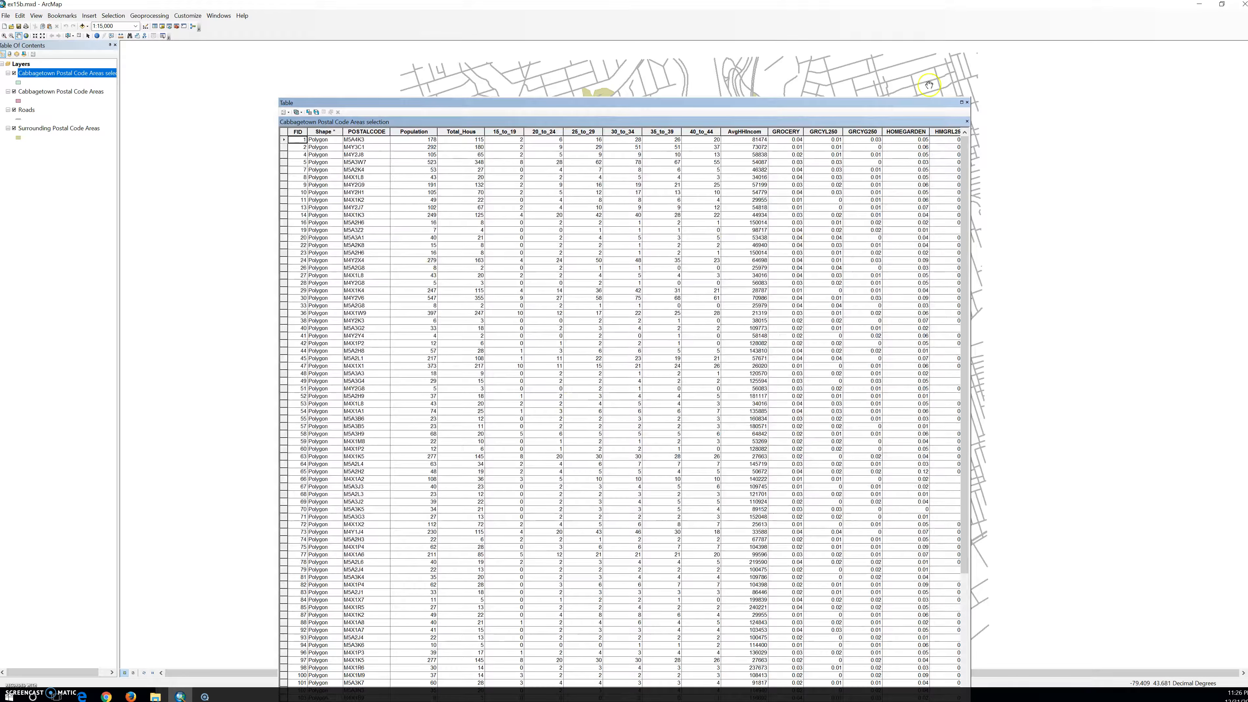
{"action": "left_click", "coordinate": [967, 103]}
Review the general and source properties of the Cabbagetown Postal Code Areas selection layer.
{"action": "right_click", "coordinate": [54, 74]}
{"action": "left_click", "coordinate": [113, 265]}
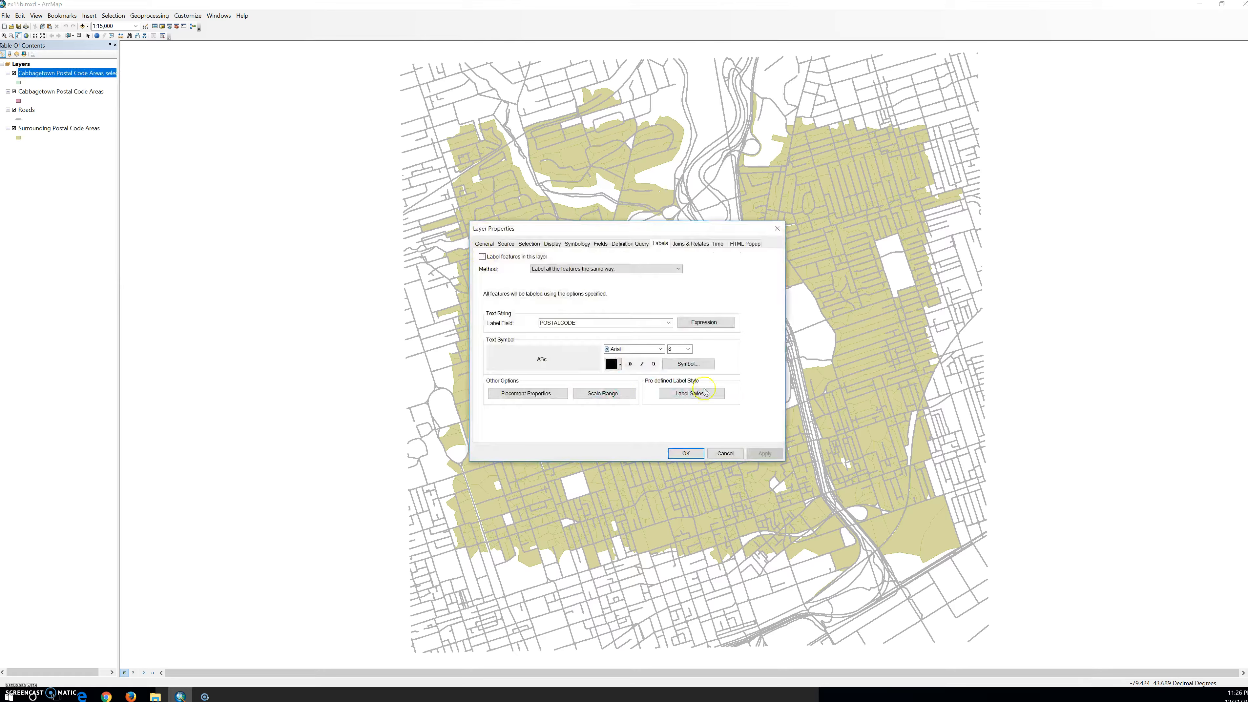
{"action": "left_click", "coordinate": [485, 243]}
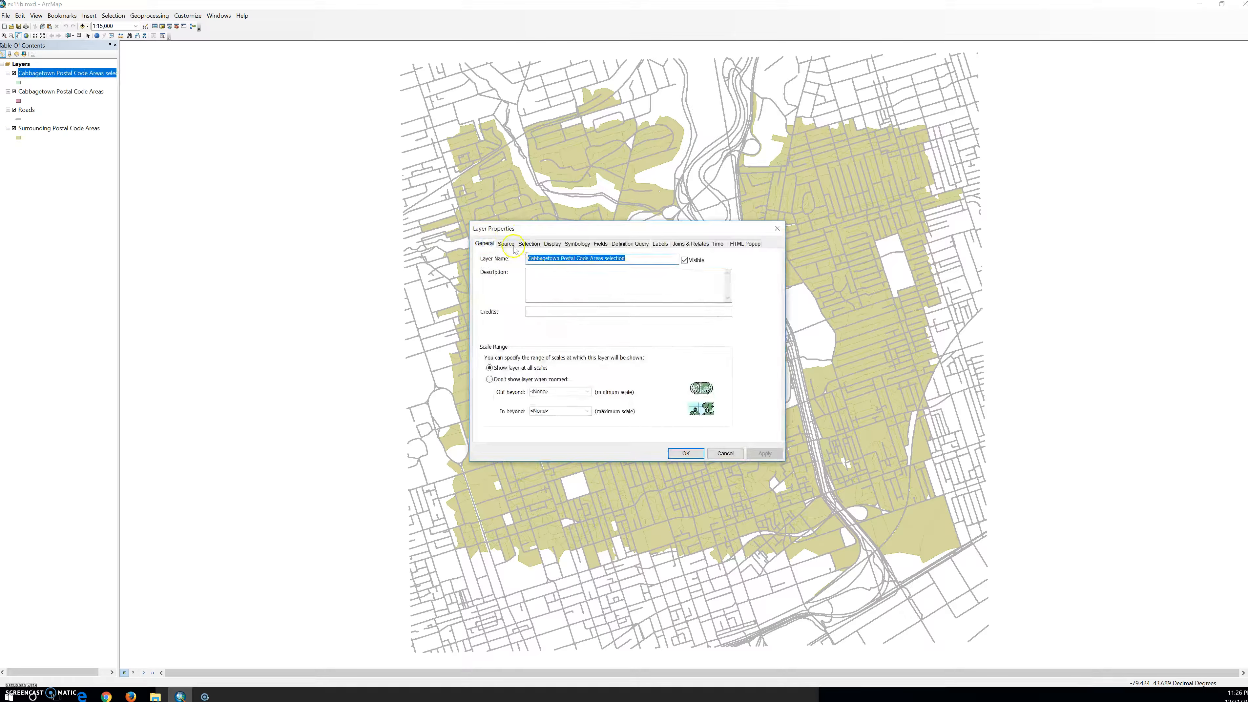
{"action": "left_click", "coordinate": [506, 244]}
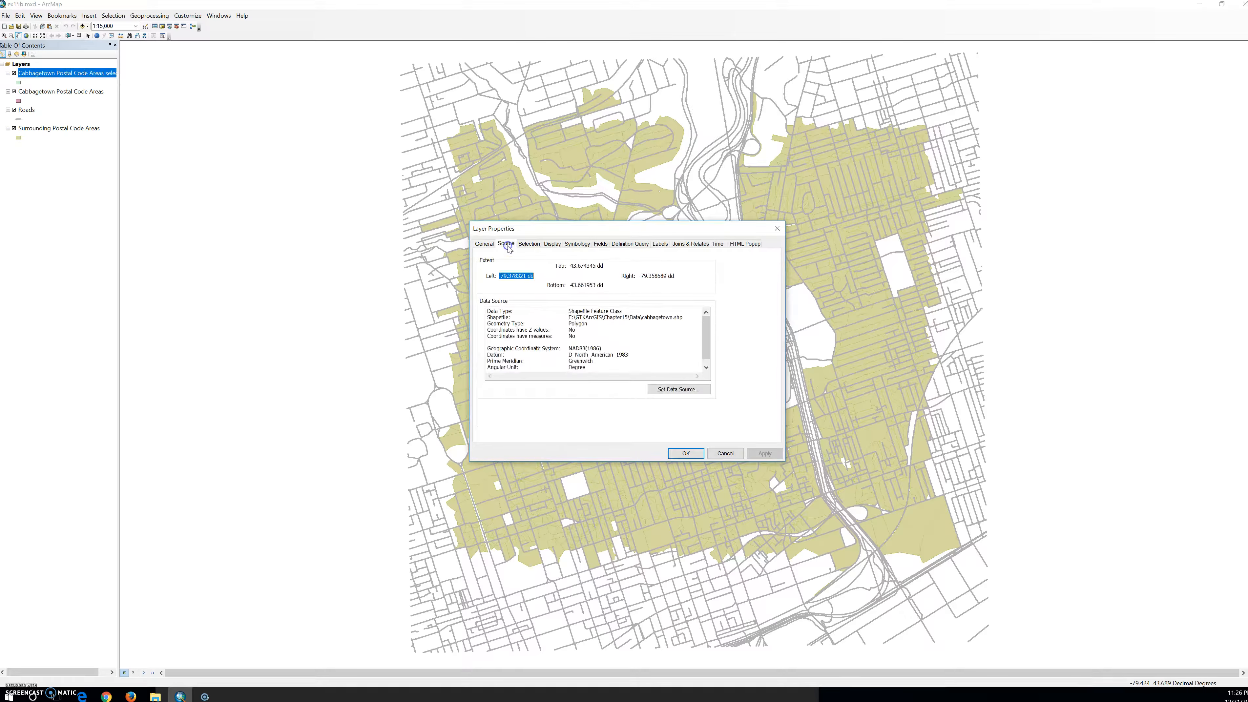
{"action": "left_click", "coordinate": [777, 228]}
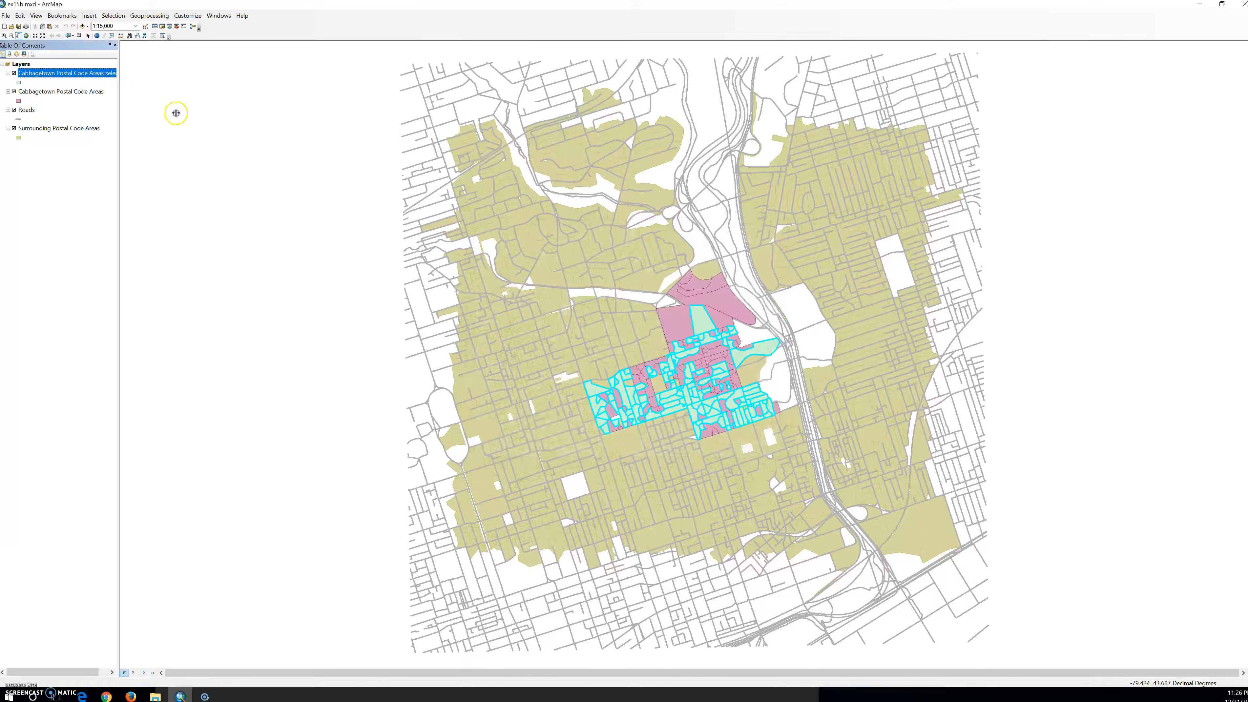
Widen the table of contents and rename the Cabbagetown Postal Code Areas selection layer as "Grocery target".
{"action": "left_click_drag", "start_coordinate": [119, 114], "coordinate": [215, 118]}
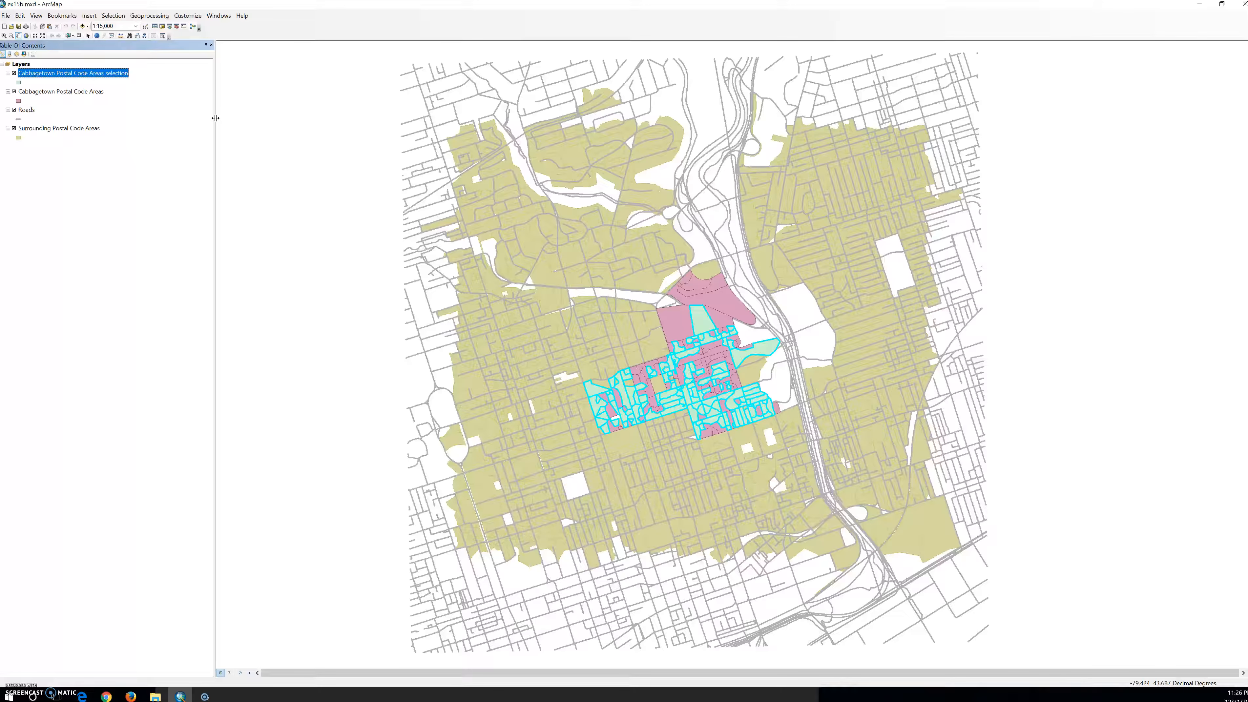
{"action": "left_click", "coordinate": [141, 96]}
{"action": "left_click", "coordinate": [120, 80]}
{"action": "left_click", "coordinate": [85, 73]}
{"action": "type", "text": "Grocery T"}
{"action": "key", "text": "BackSpace"}
{"action": "type", "text": "target"}
{"action": "key", "text": "Return"}
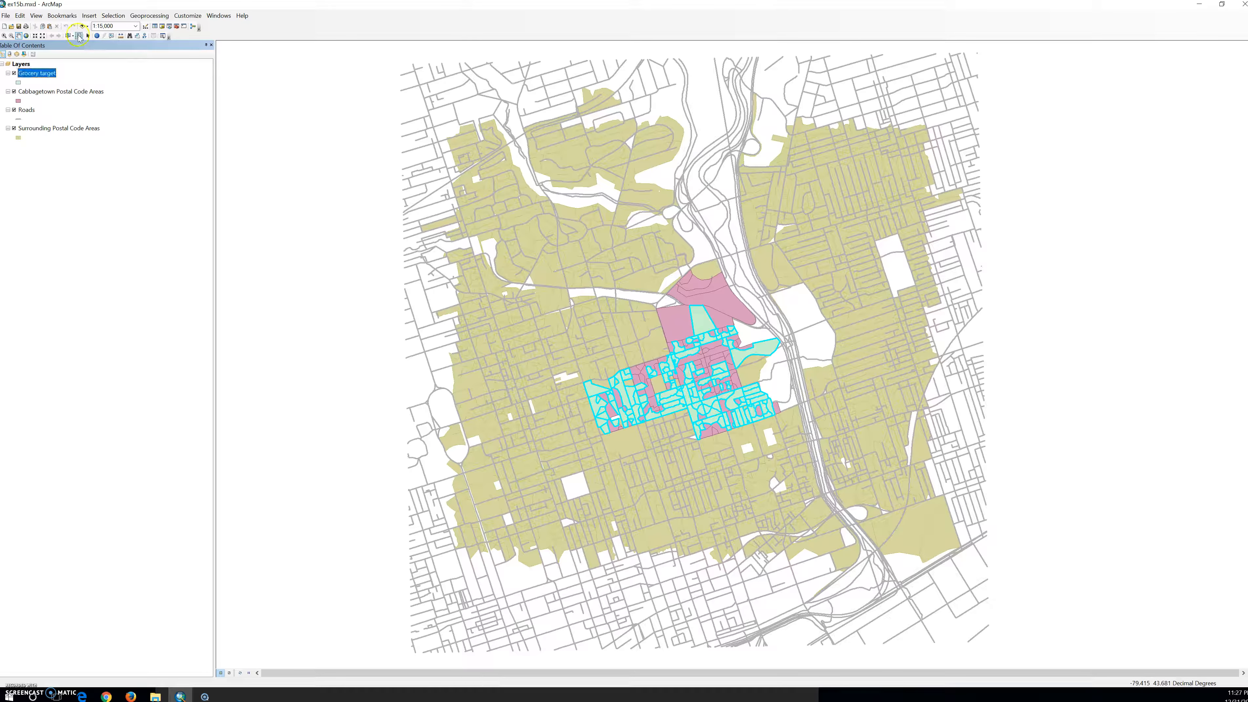
Clear the selected features and hide the Grocery target layer.
{"action": "left_click", "coordinate": [107, 16]}
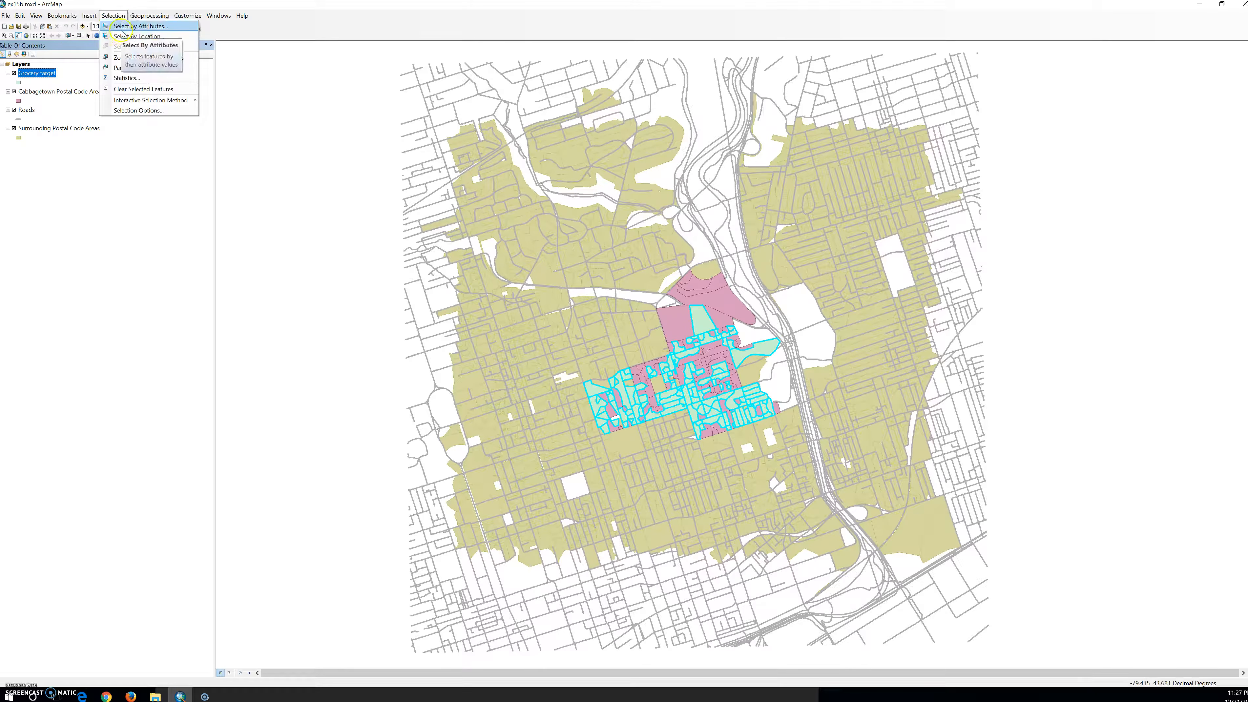
{"action": "left_click", "coordinate": [82, 46]}
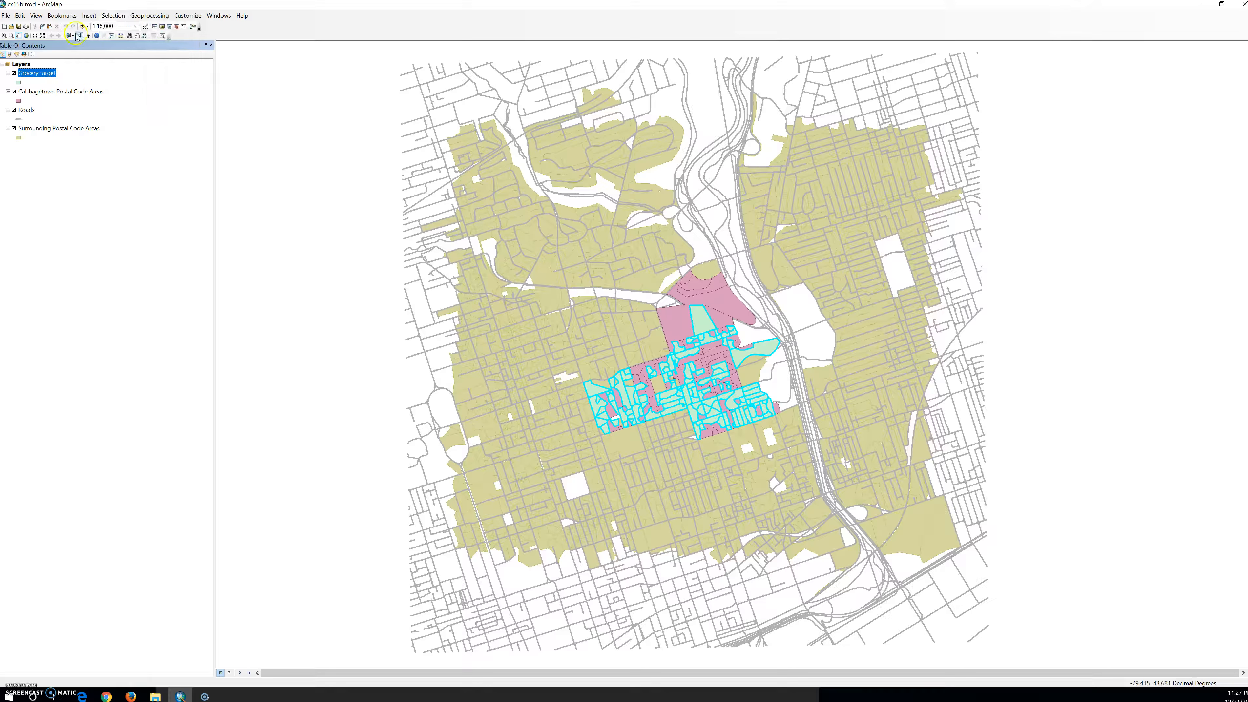
{"action": "left_click", "coordinate": [80, 37]}
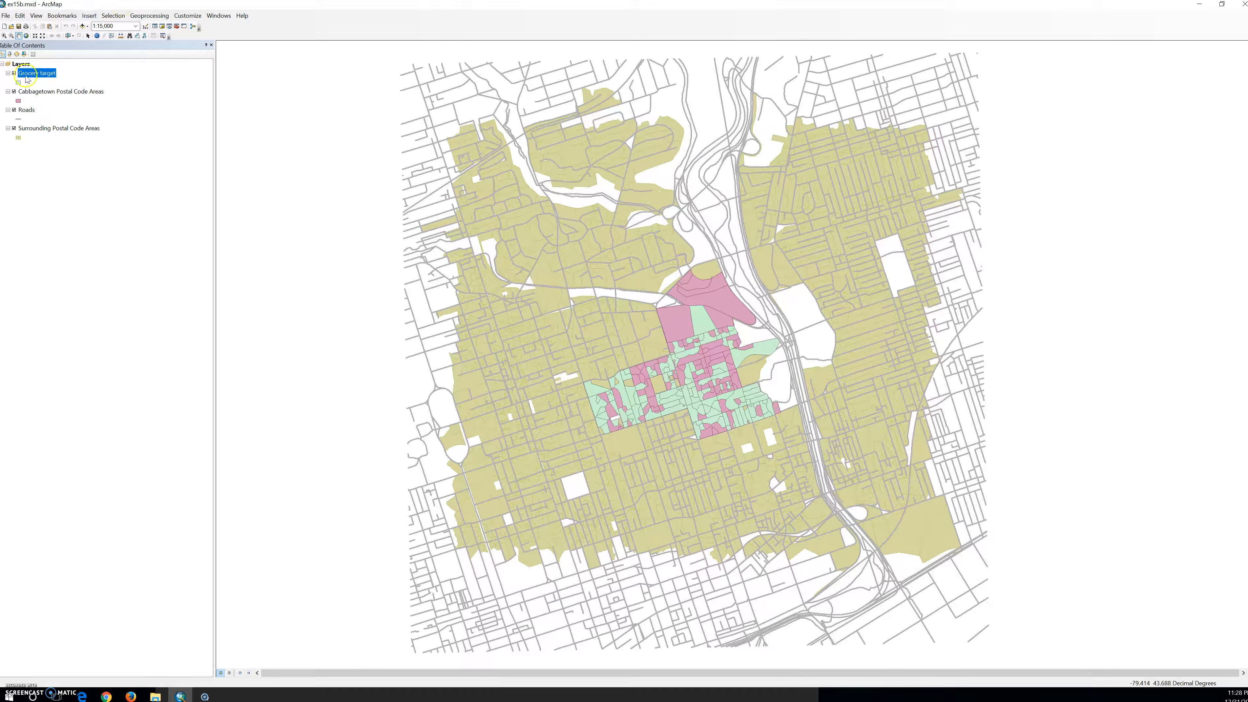
{"action": "left_click", "coordinate": [14, 73]}
Open Select By Attributes for the Cabbagetown Postal Code Areas layer and delete the old GROCERY expression.
{"action": "left_click", "coordinate": [113, 15]}
{"action": "left_click", "coordinate": [149, 31]}
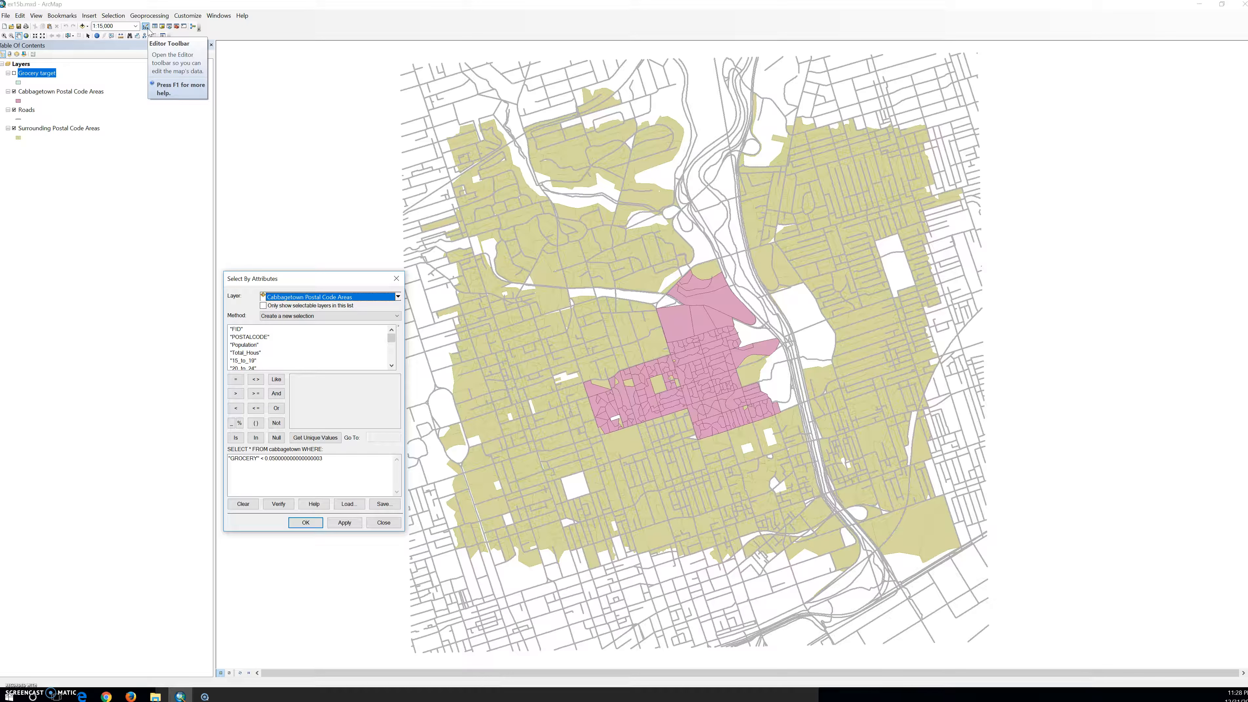
{"action": "left_click_drag", "start_coordinate": [334, 468], "coordinate": [214, 427]}
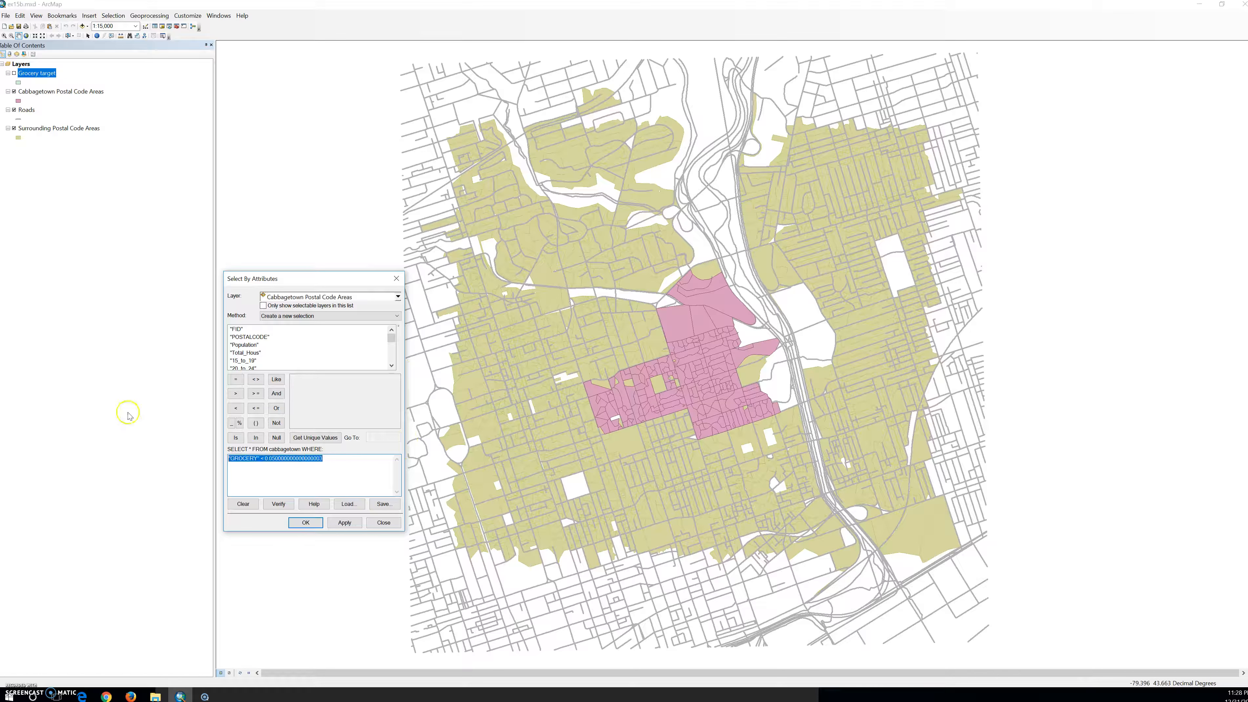
{"action": "key", "text": "Delete"}
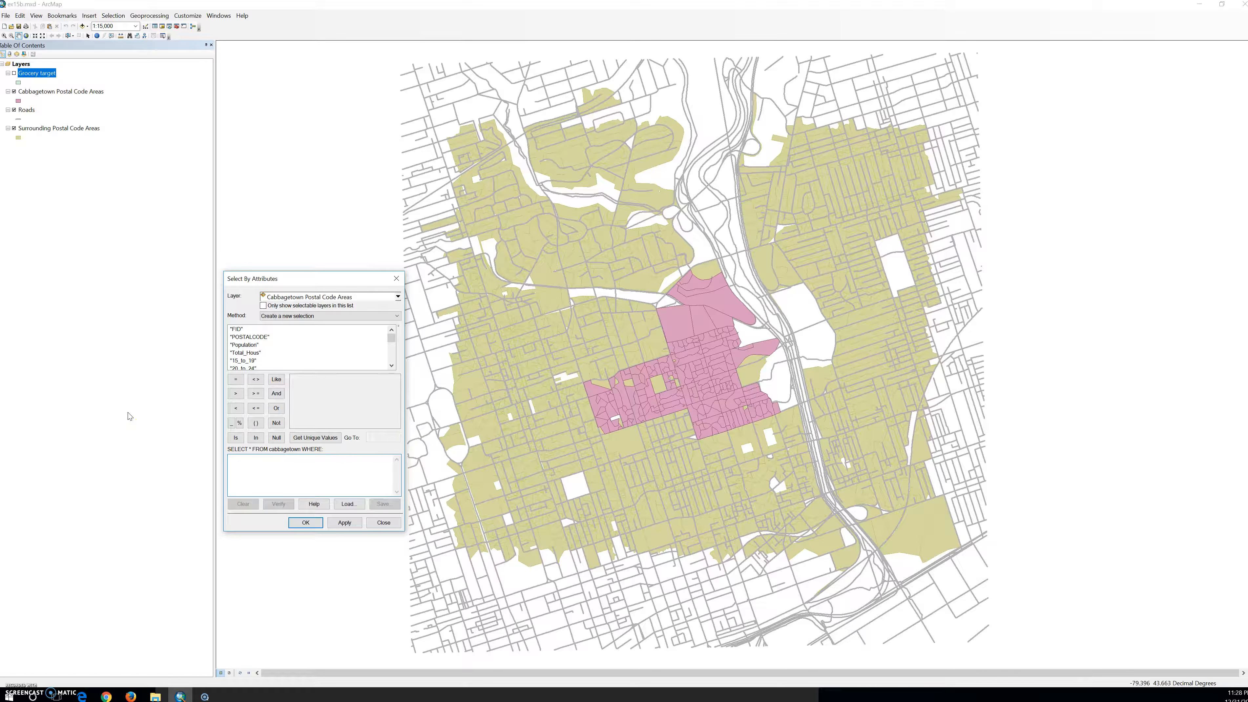
{"action": "left_click", "coordinate": [126, 424]}
Build the query condition "AvgHHIncom" >= 75000.
{"action": "left_click", "coordinate": [392, 366]}
{"action": "left_click", "coordinate": [392, 366]}
{"action": "left_click", "coordinate": [392, 366]}
{"action": "double_click", "coordinate": [248, 353]}
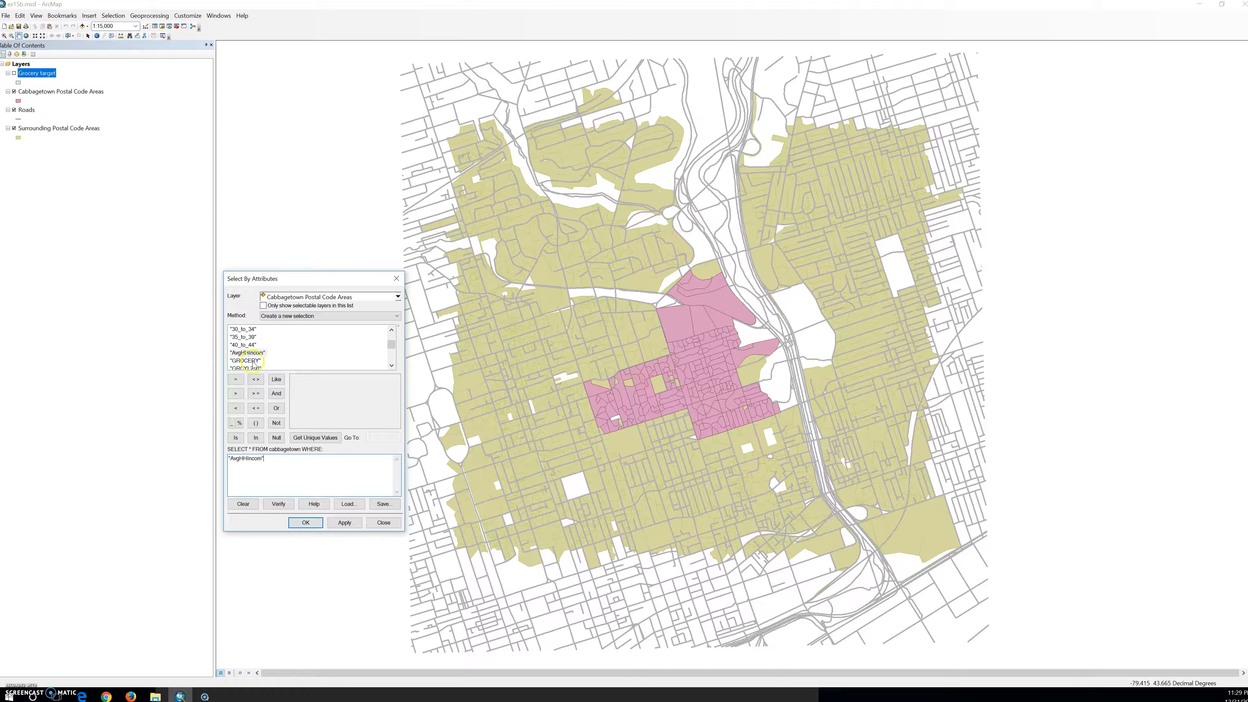
{"action": "left_click", "coordinate": [256, 395]}
{"action": "left_click", "coordinate": [278, 463]}
{"action": "left_click", "coordinate": [314, 437]}
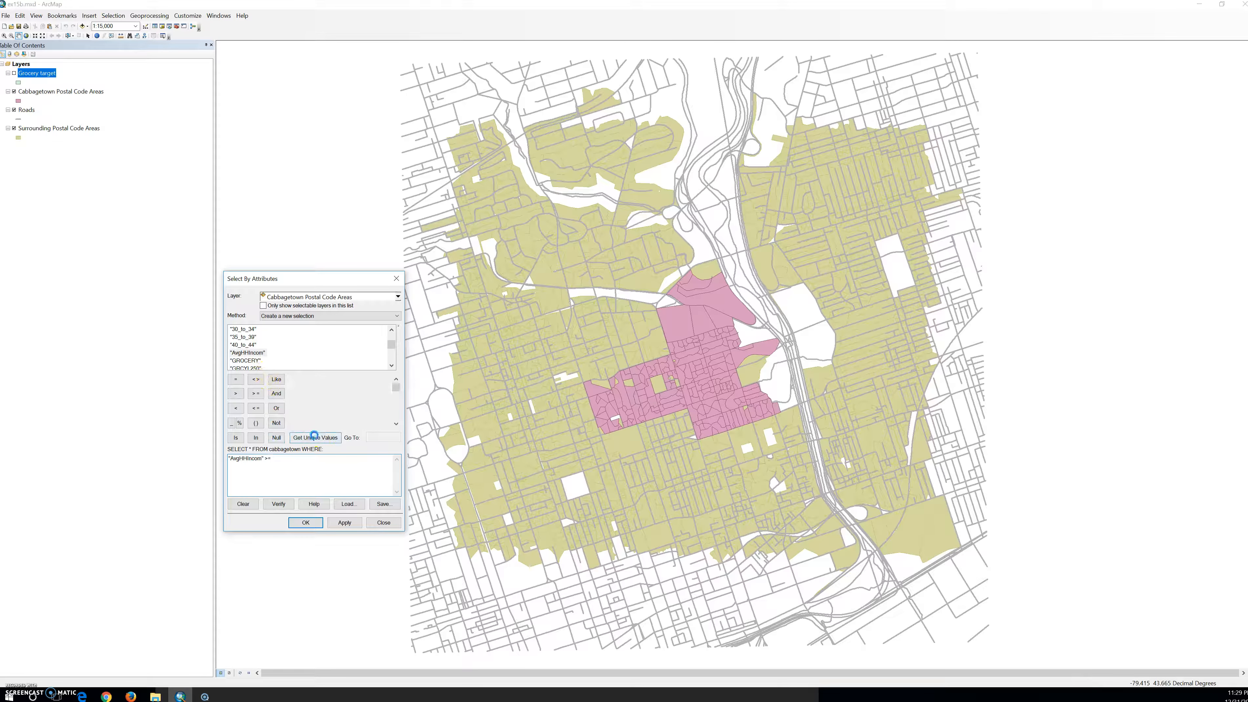
{"action": "left_click", "coordinate": [396, 422]}
{"action": "left_click", "coordinate": [292, 463]}
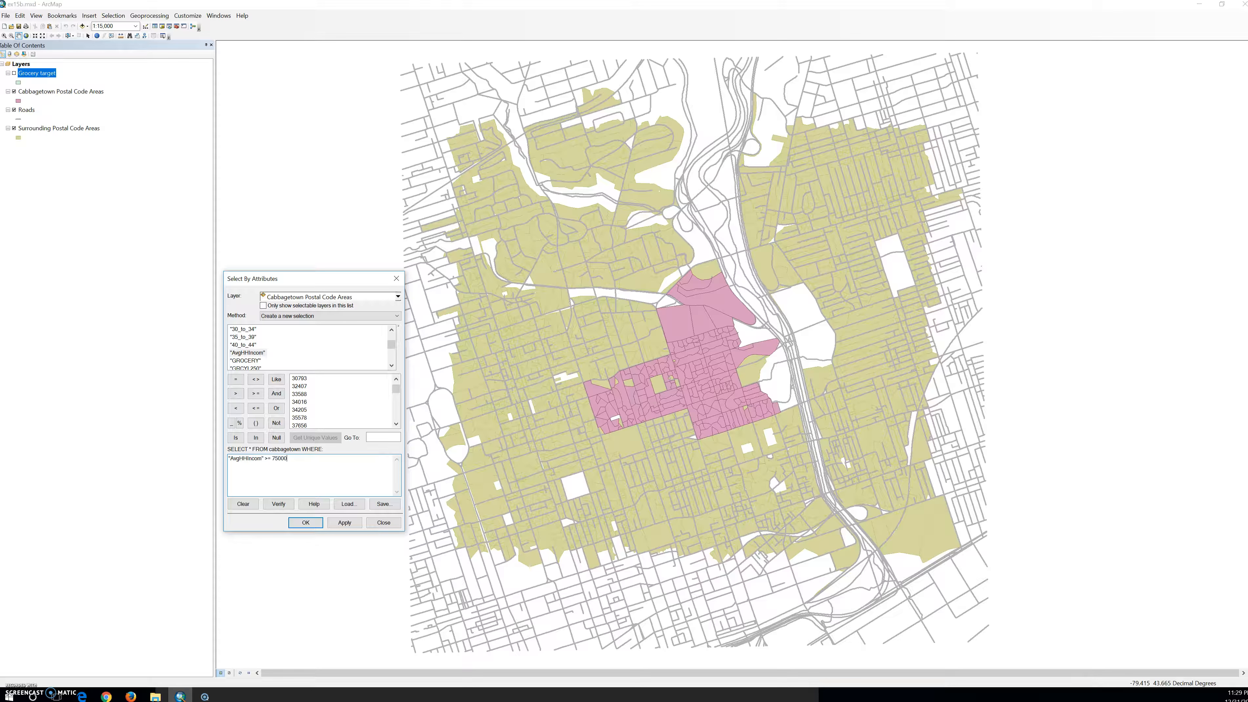
Extend the query with AND "AvgHHIncom" <= 150000.
{"action": "left_click", "coordinate": [277, 393]}
{"action": "double_click", "coordinate": [255, 352]}
{"action": "left_click", "coordinate": [257, 394]}
{"action": "left_click", "coordinate": [256, 409]}
Apply the household income query to the Cabbagetown Postal Code Areas layer and verify its expression.
{"action": "left_click", "coordinate": [232, 459]}
{"action": "left_click_drag", "start_coordinate": [388, 460], "coordinate": [212, 463]}
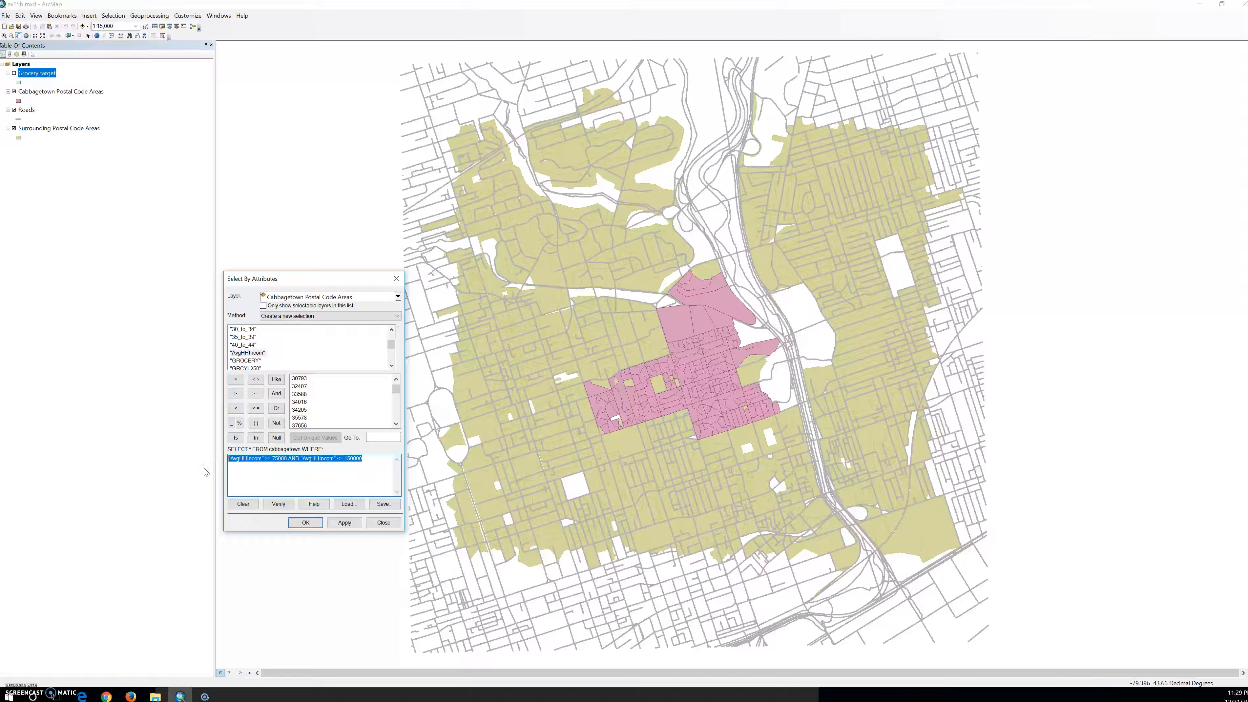
{"action": "left_click", "coordinate": [344, 523]}
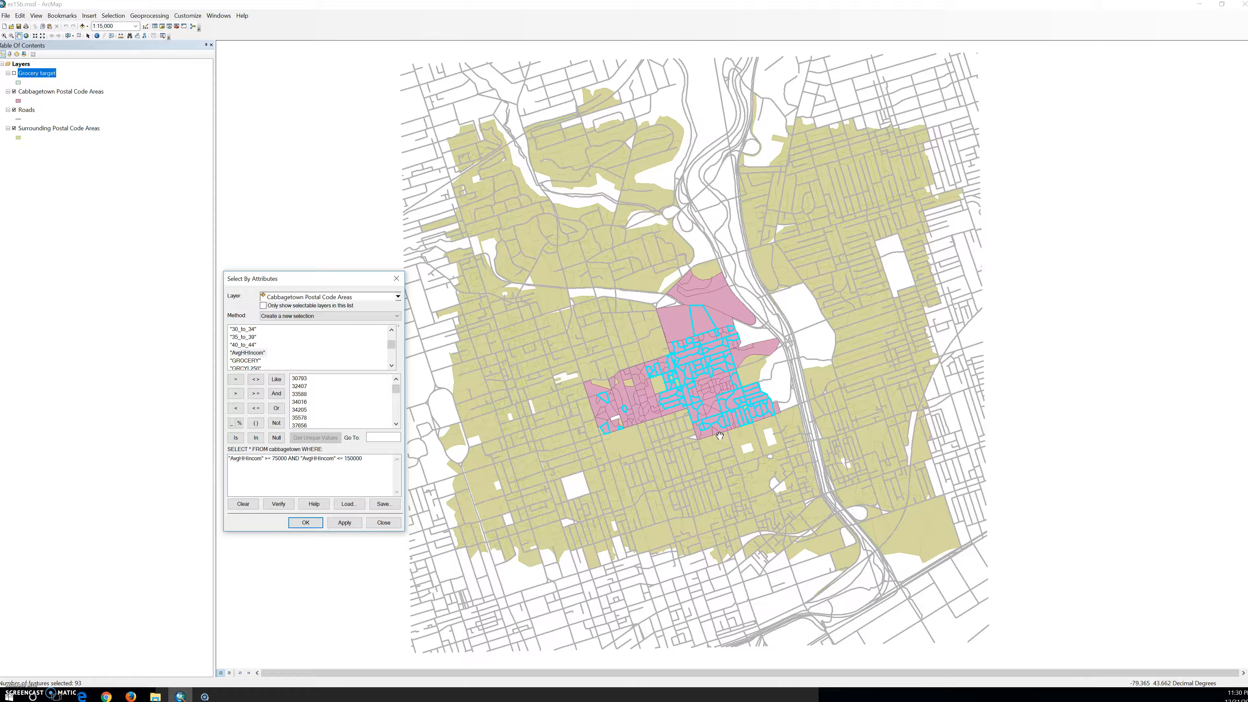
{"action": "left_click", "coordinate": [283, 506]}
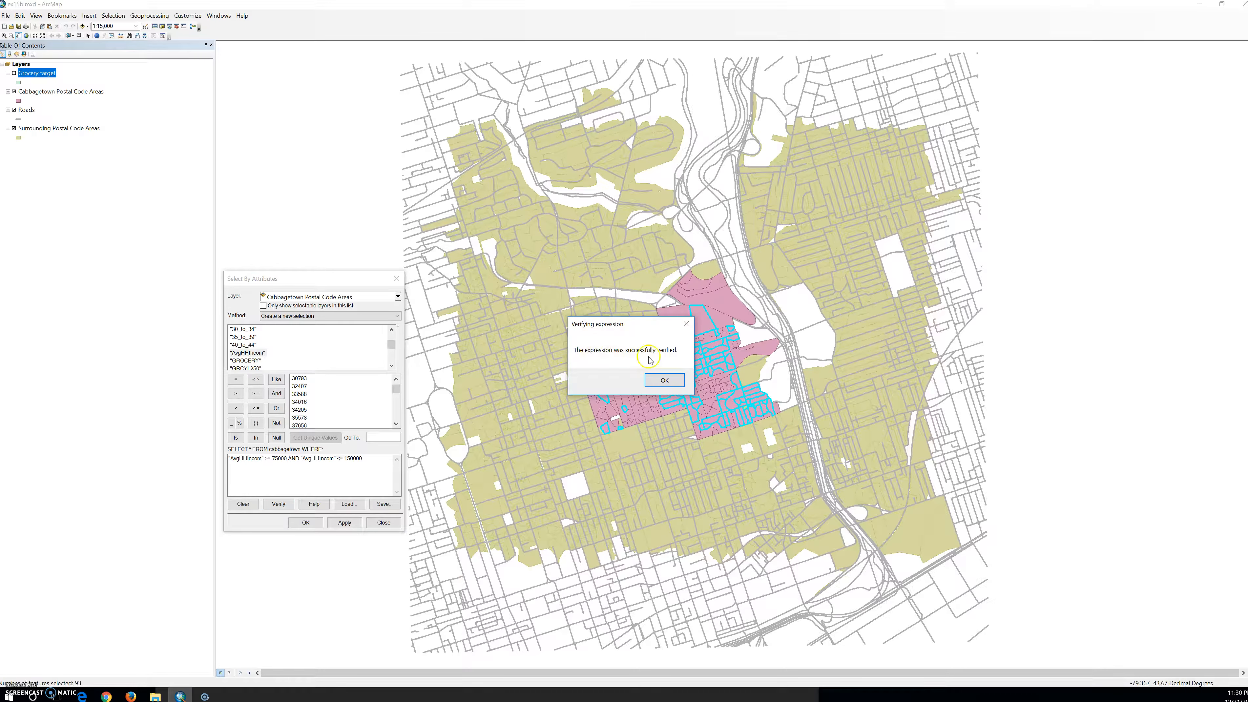
{"action": "left_click", "coordinate": [665, 381]}
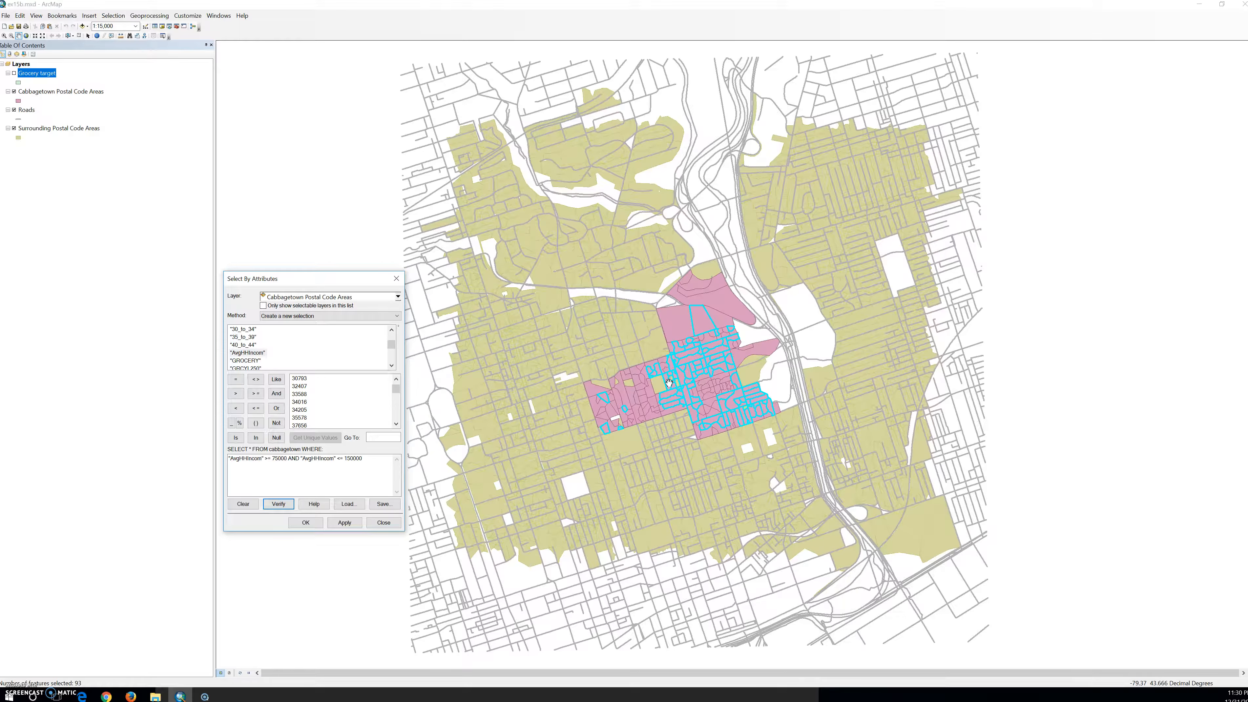
{"action": "left_click", "coordinate": [645, 376]}
{"action": "left_click", "coordinate": [644, 381]}
Extend the household income query with AND "HMGRG250" > 0.
{"action": "left_click", "coordinate": [346, 455]}
{"action": "left_click", "coordinate": [276, 393]}
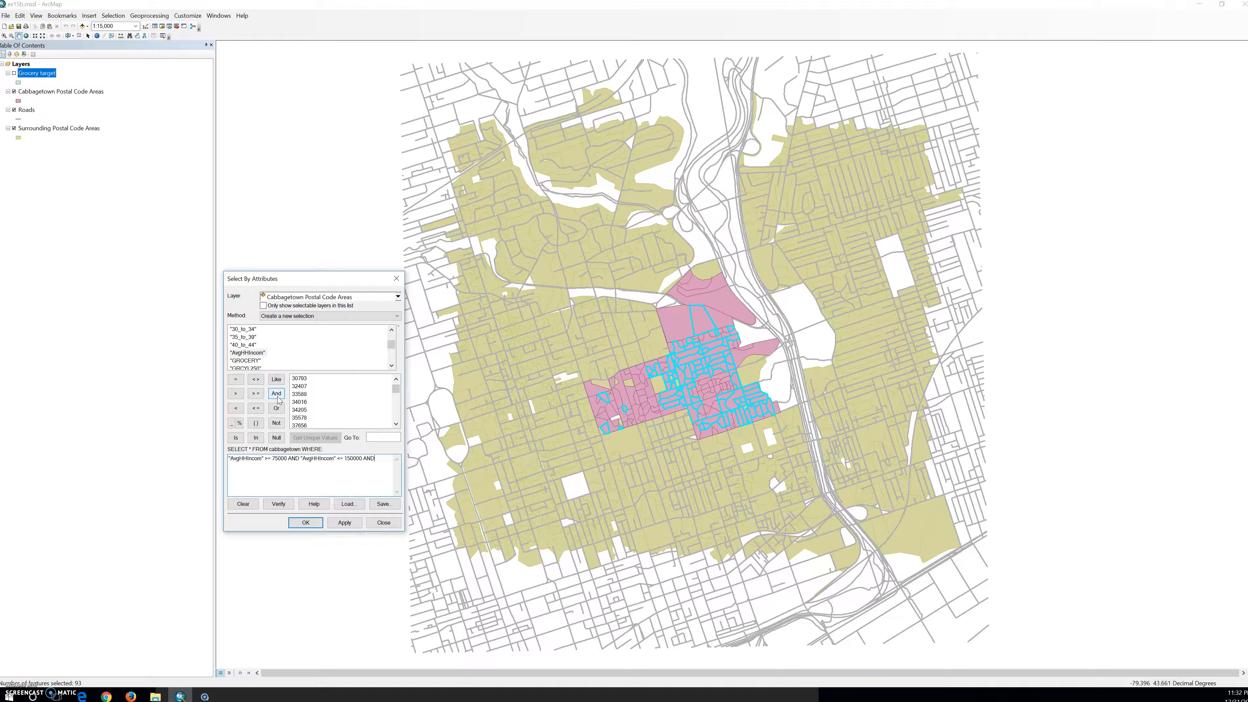
{"action": "left_click", "coordinate": [391, 366]}
{"action": "left_click", "coordinate": [391, 366]}
{"action": "left_click", "coordinate": [391, 365]}
{"action": "left_click", "coordinate": [391, 367]}
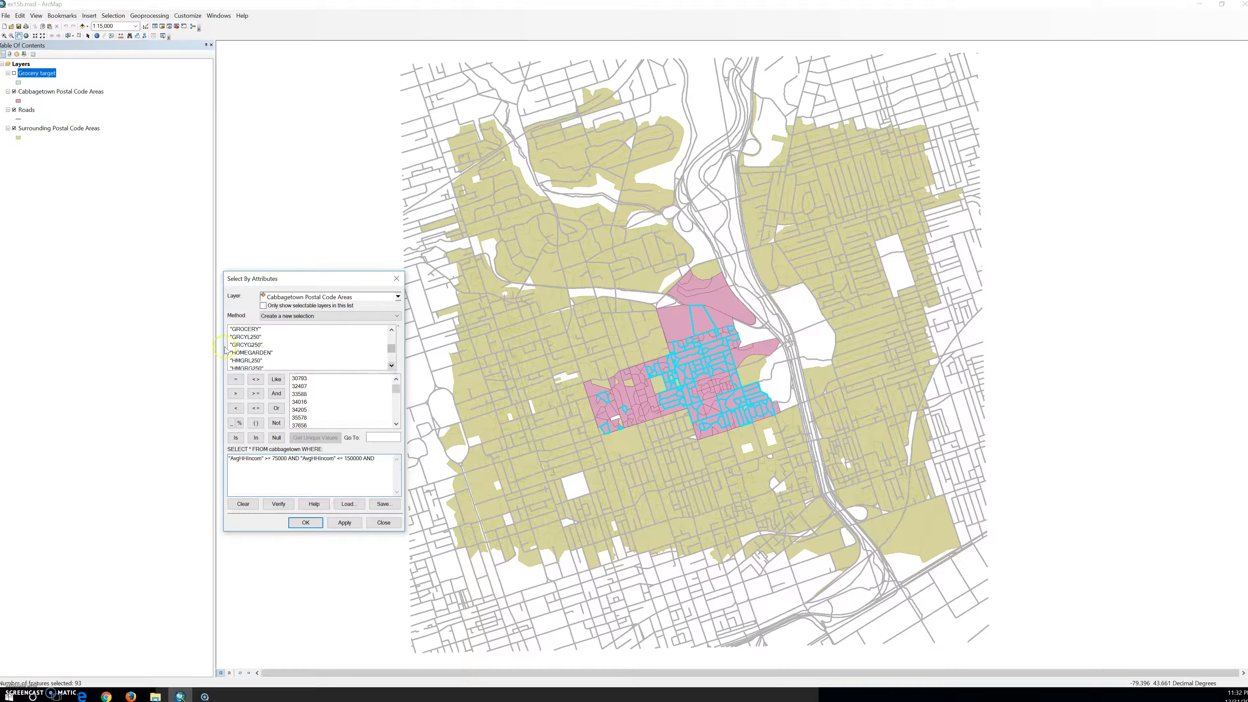
{"action": "double_click", "coordinate": [251, 359]}
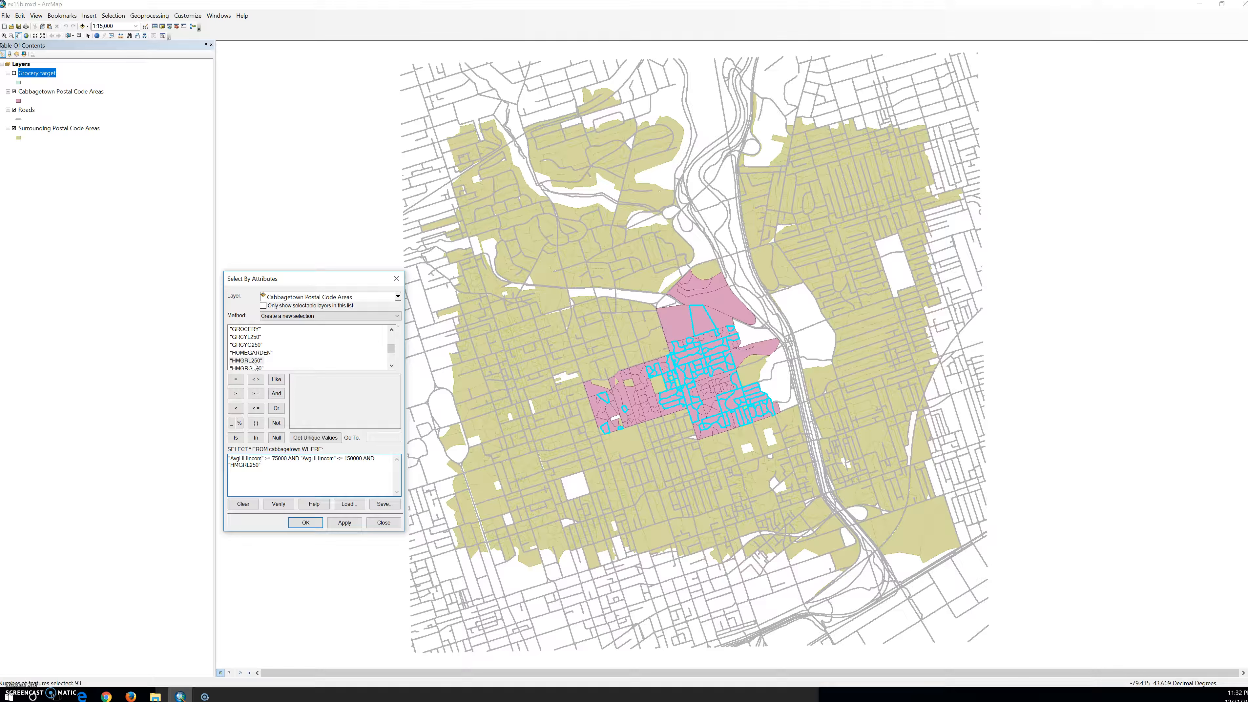
{"action": "double_click", "coordinate": [251, 368]}
{"action": "left_click_drag", "start_coordinate": [262, 465], "coordinate": [208, 470]}
{"action": "key", "text": "BackSpace"}
{"action": "left_click", "coordinate": [277, 469]}
{"action": "left_click", "coordinate": [236, 396]}
Verify the combined income and HMGRG250 expression, then apply it as a new selection and close the query dialog.
{"action": "left_click", "coordinate": [279, 504]}
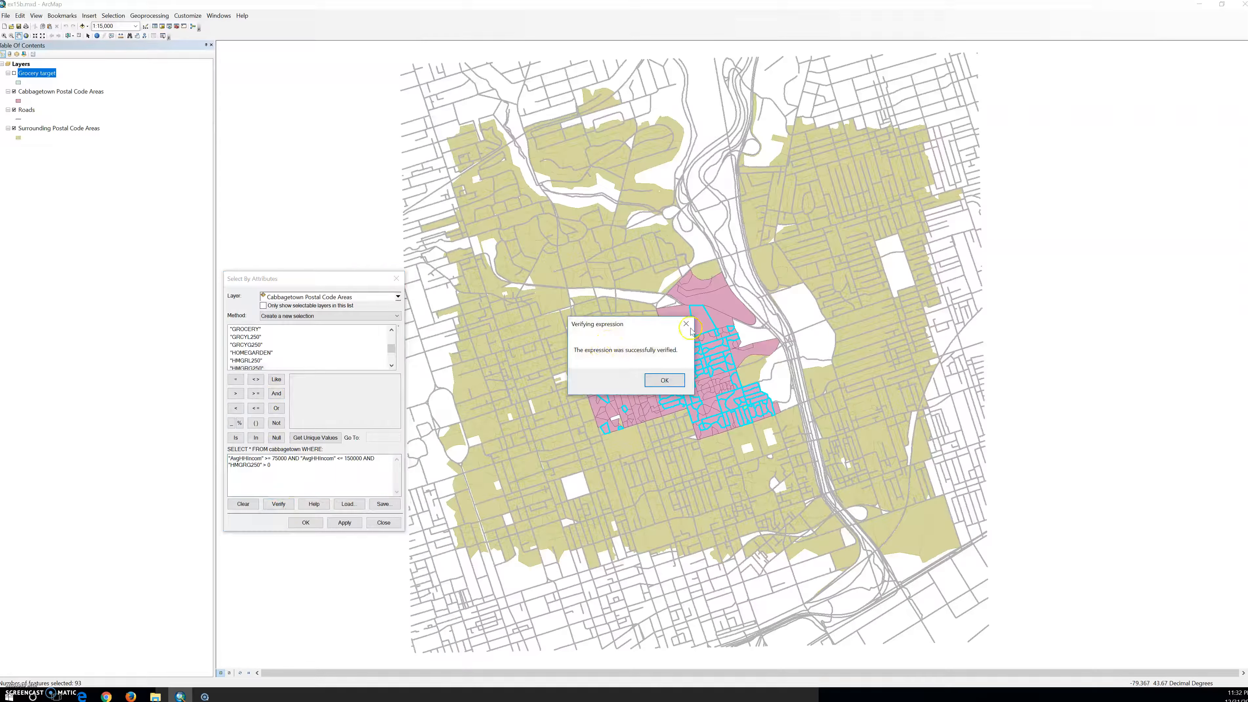
{"action": "left_click", "coordinate": [663, 380]}
{"action": "left_click", "coordinate": [303, 516]}
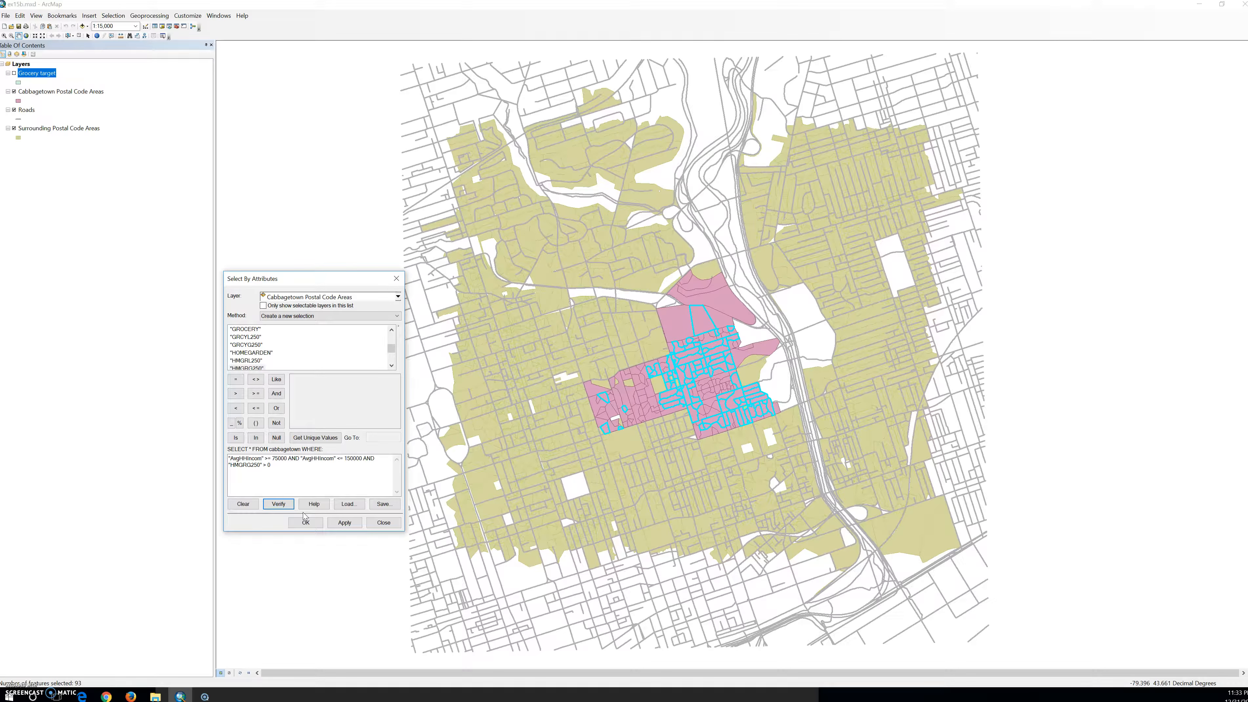
{"action": "left_click", "coordinate": [336, 525]}
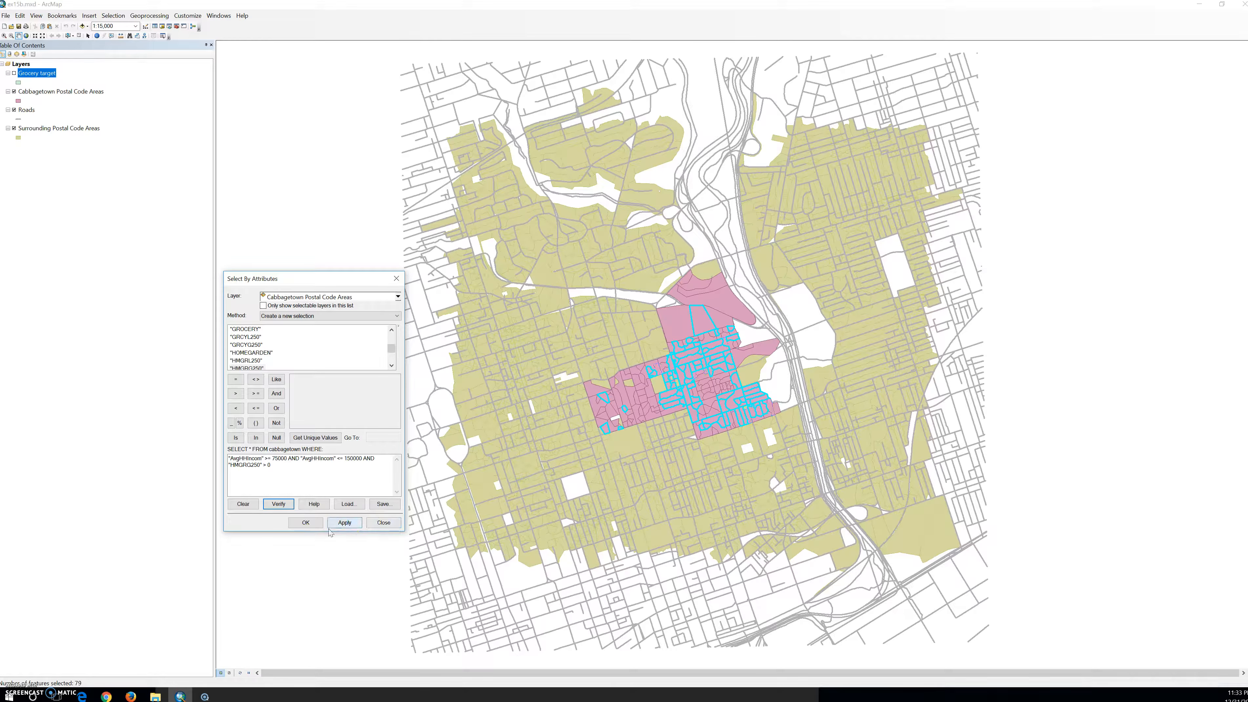
{"action": "left_click", "coordinate": [305, 523]}
{"action": "right_click", "coordinate": [46, 75]}
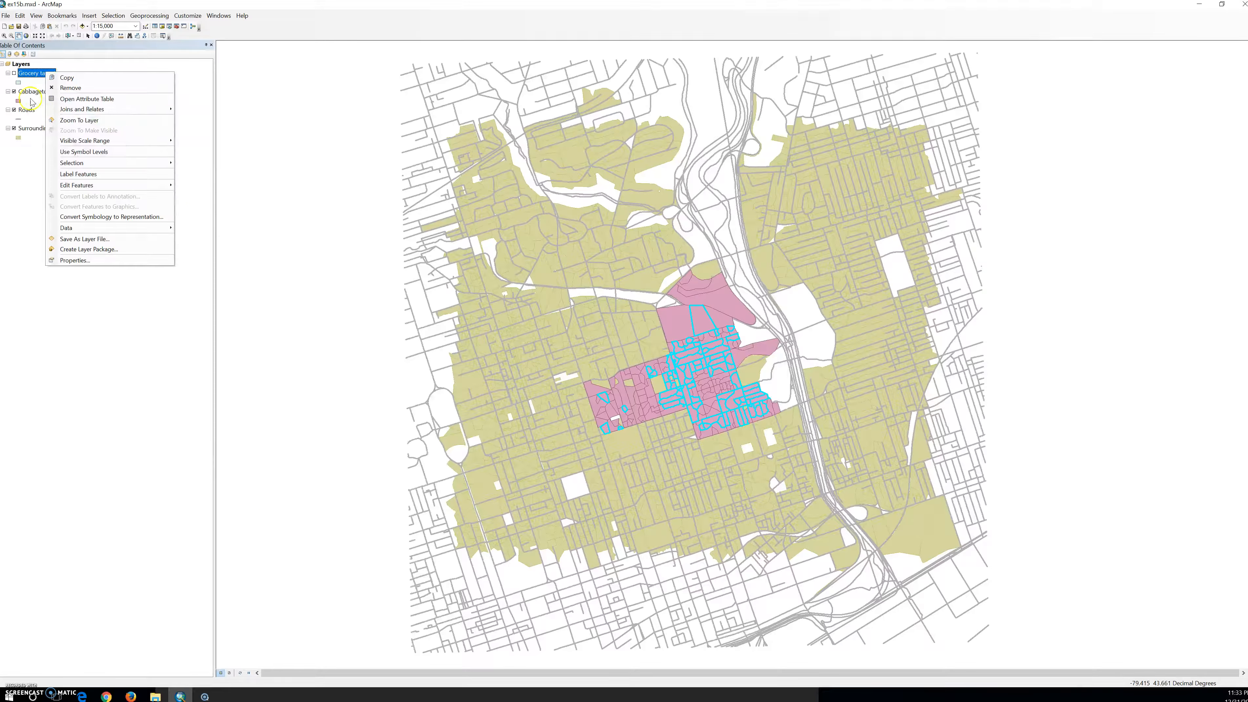
{"action": "left_click", "coordinate": [30, 75]}
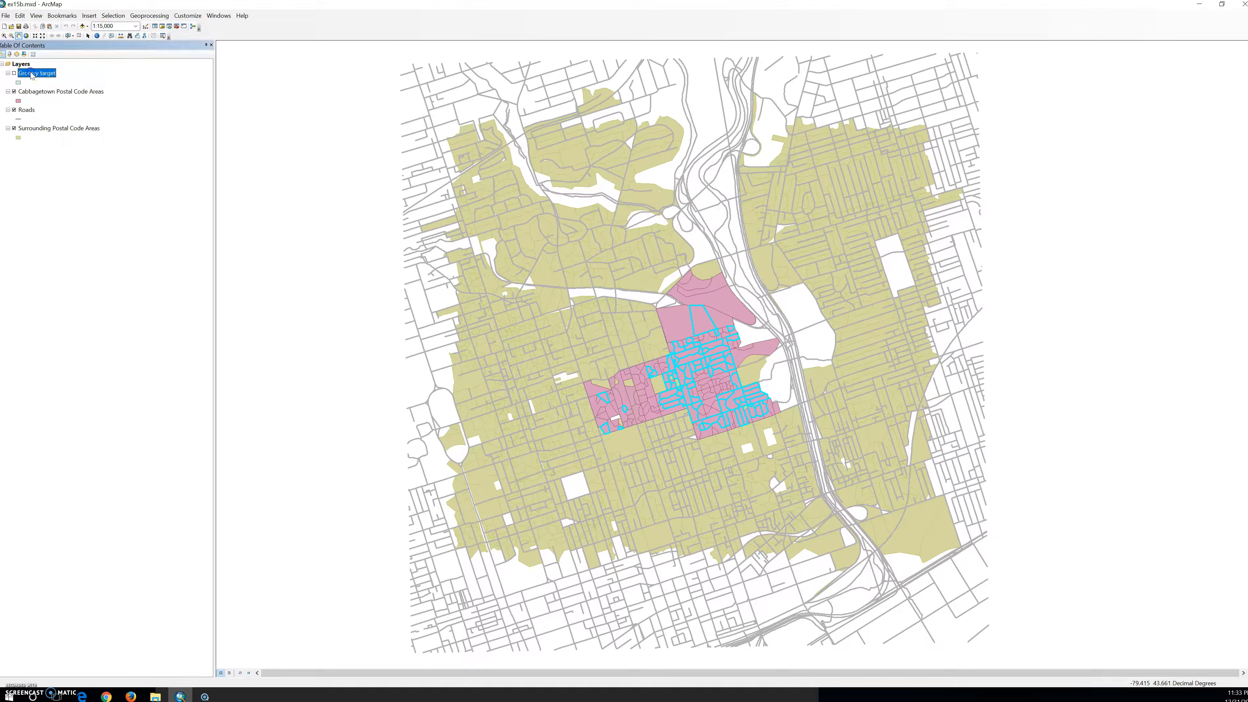
Create a layer from the selected Cabbagetown Postal Code Areas features and rename it Home and garden target.
{"action": "right_click", "coordinate": [35, 93]}
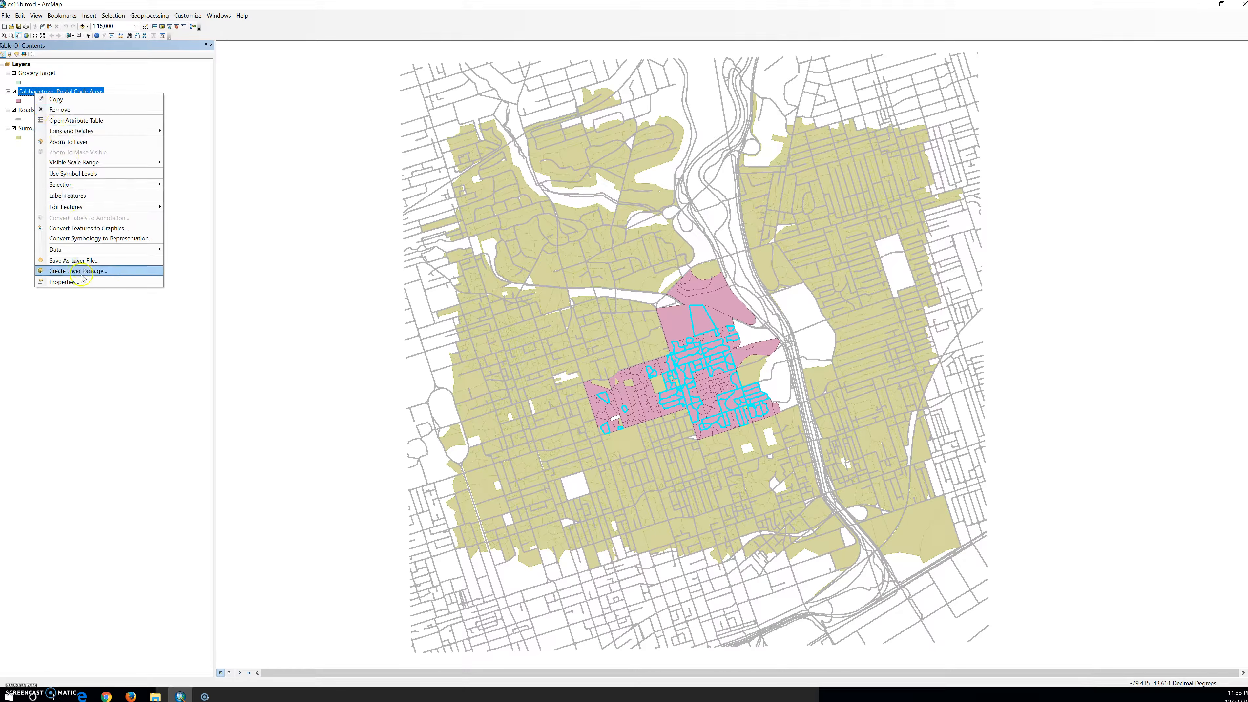
{"action": "mouse_move", "coordinate": [86, 185]}
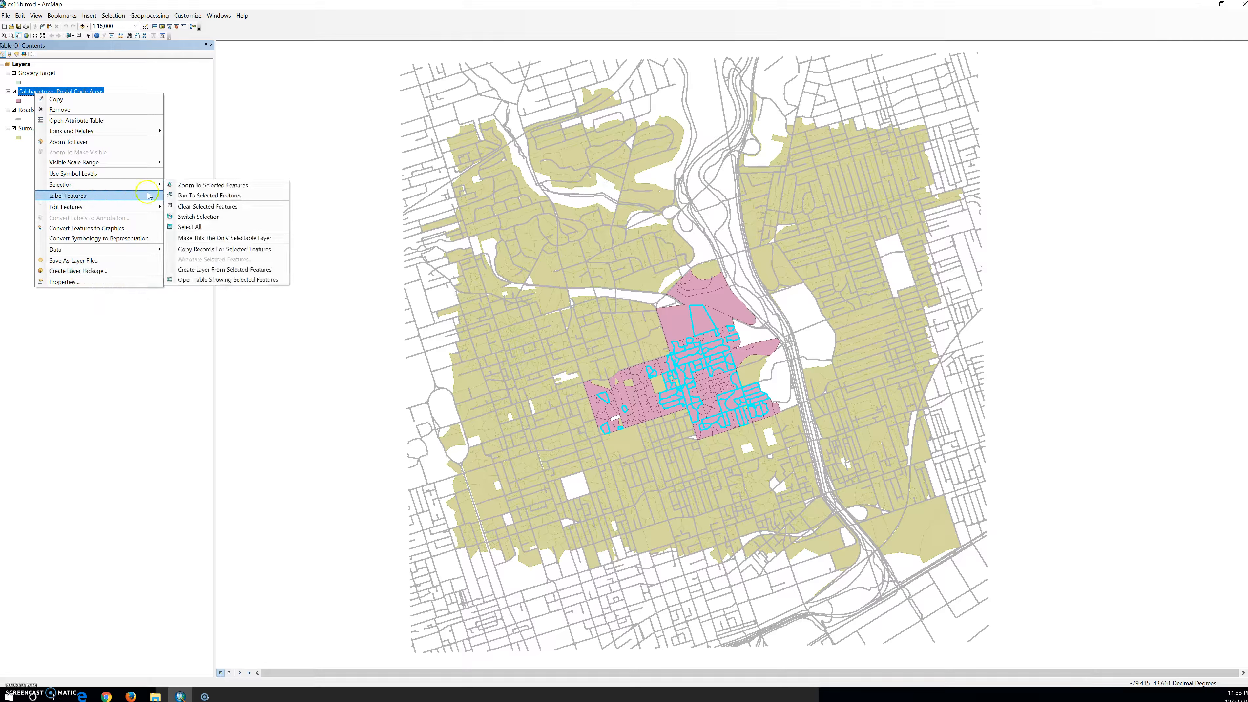
{"action": "left_click", "coordinate": [220, 269]}
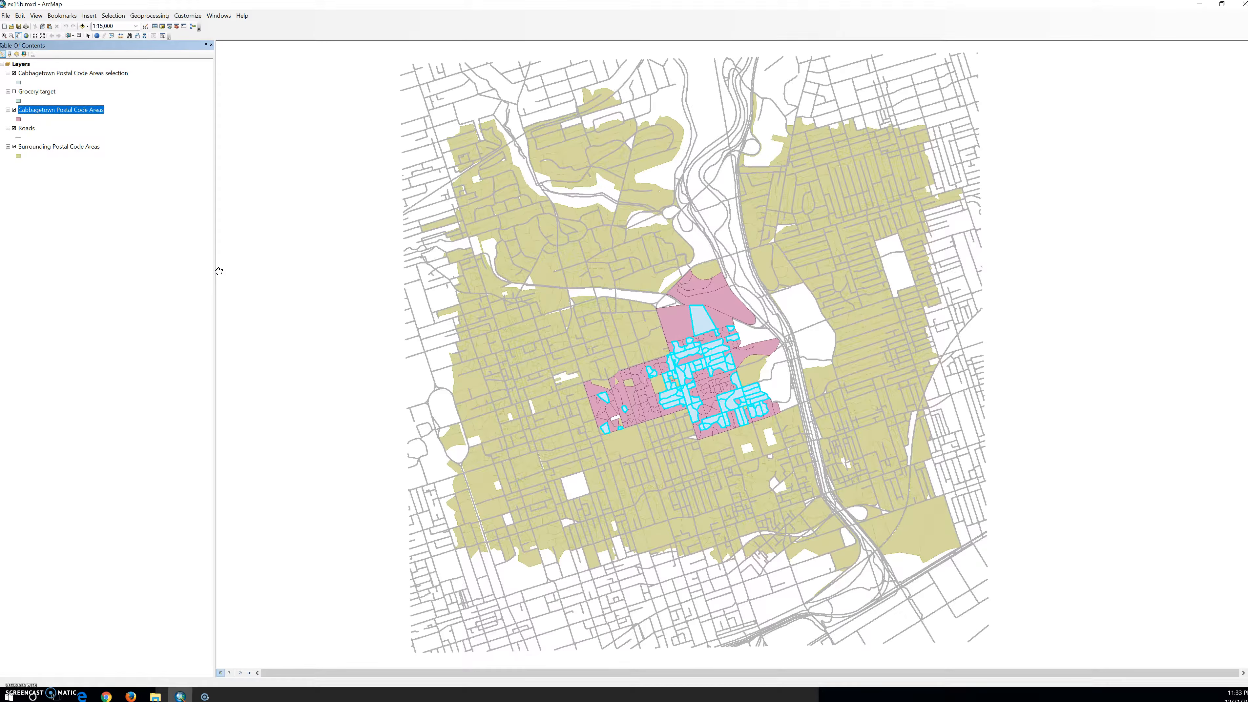
{"action": "left_click", "coordinate": [90, 73]}
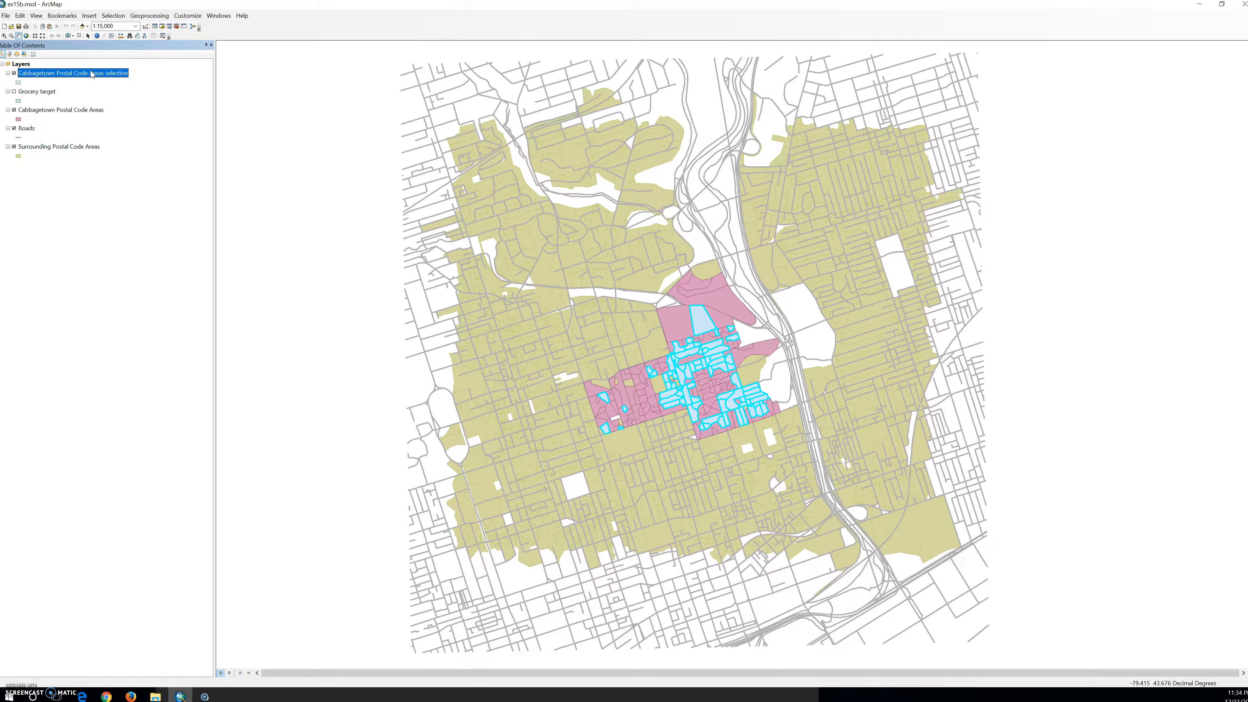
{"action": "left_click", "coordinate": [92, 73]}
{"action": "type", "text": "Home and garden targe"}
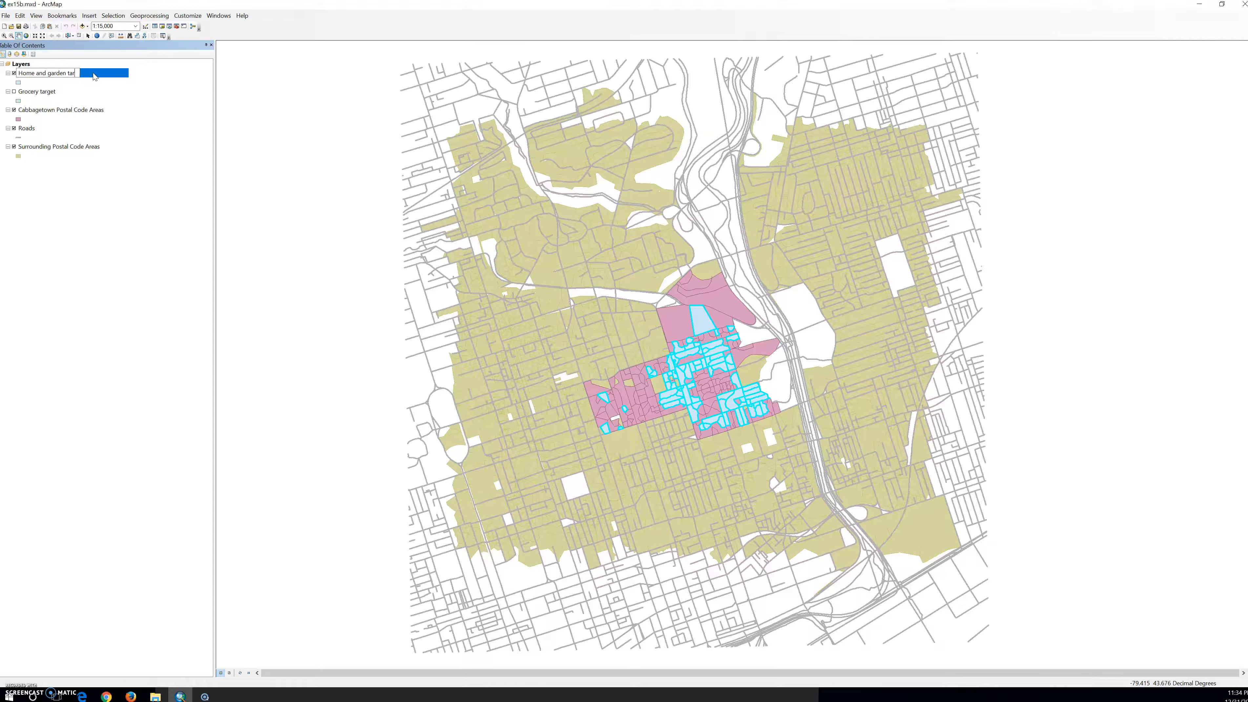
{"action": "key", "text": "Return"}
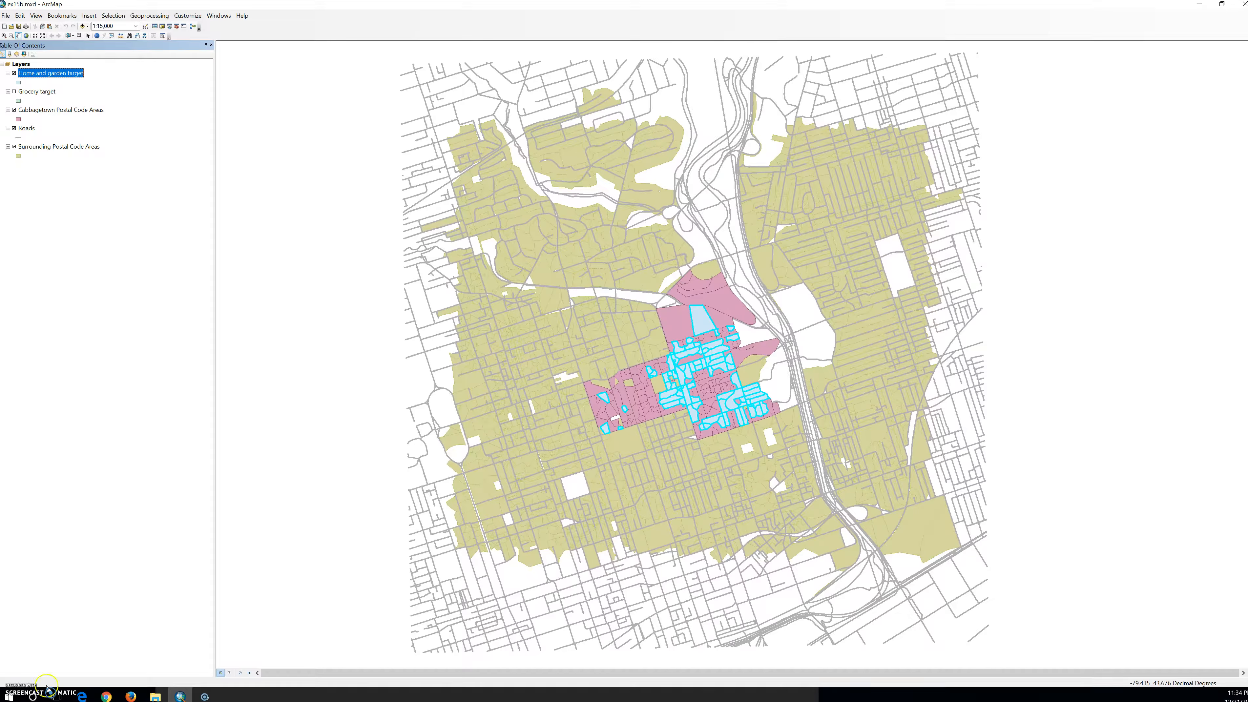
Check the layers by selection status, return to the drawing order list and hide the Home and garden target layer.
{"action": "left_click", "coordinate": [24, 54]}
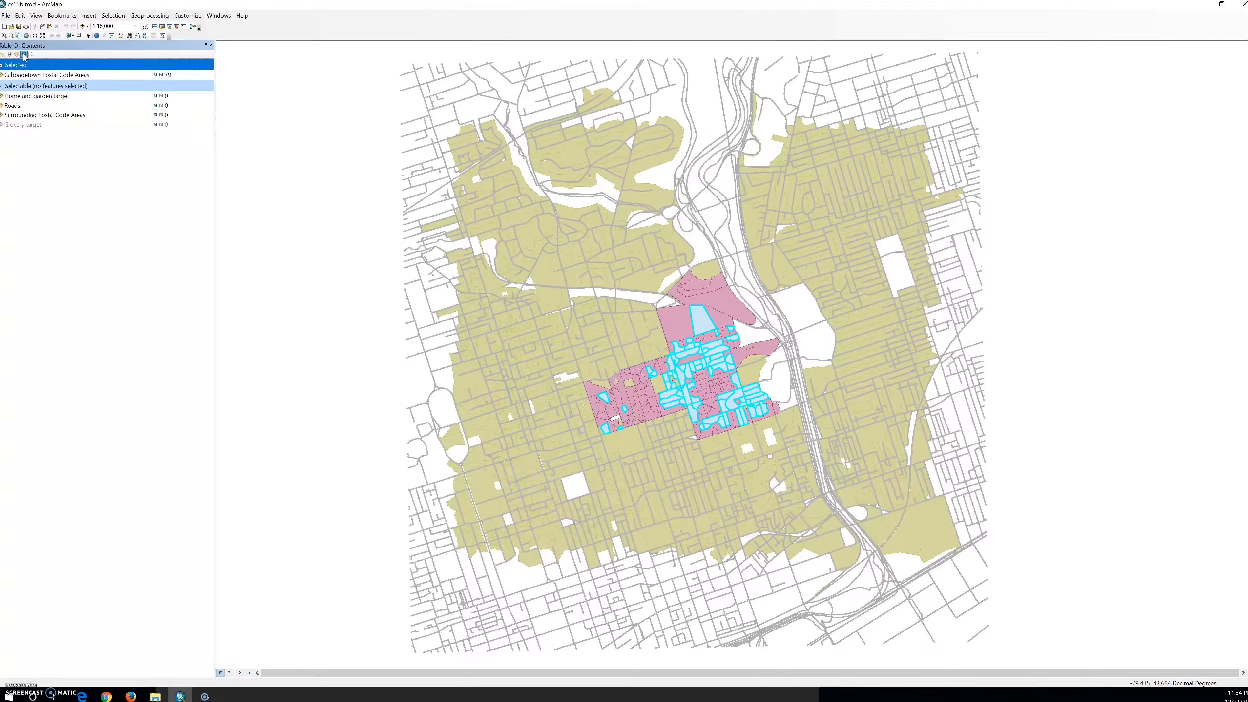
{"action": "left_click", "coordinate": [69, 36]}
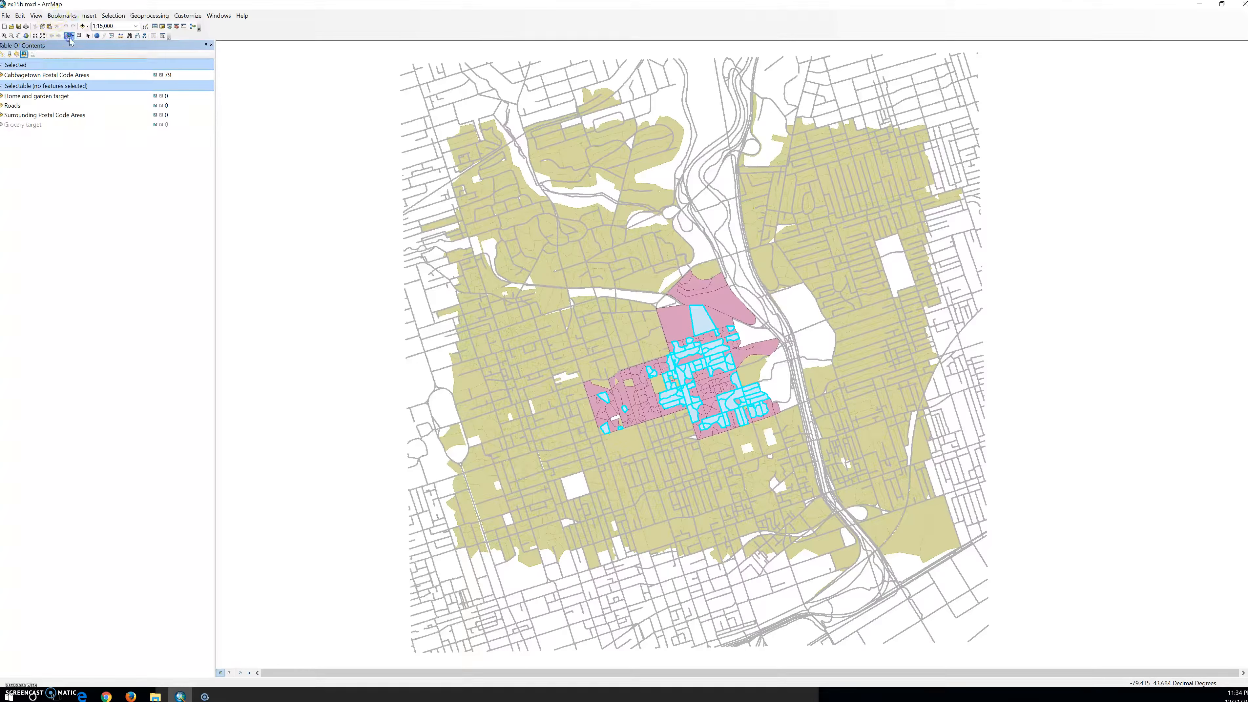
{"action": "left_click", "coordinate": [2, 54]}
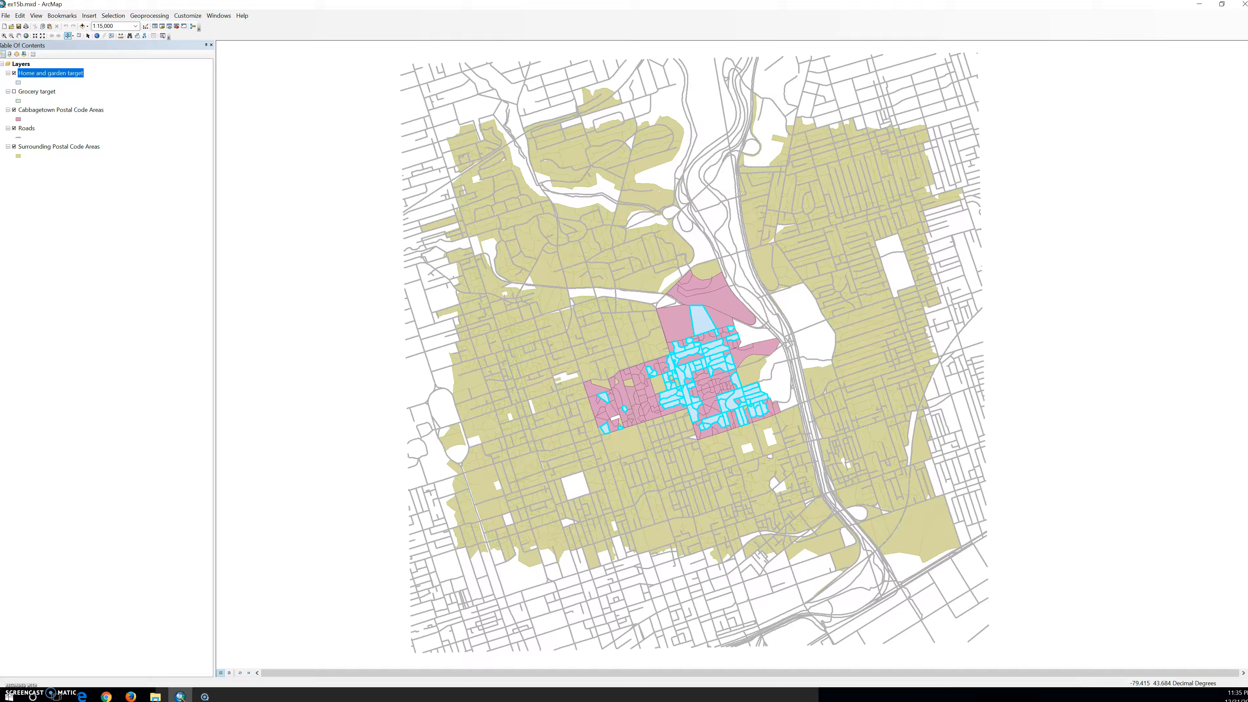
{"action": "left_click", "coordinate": [14, 73]}
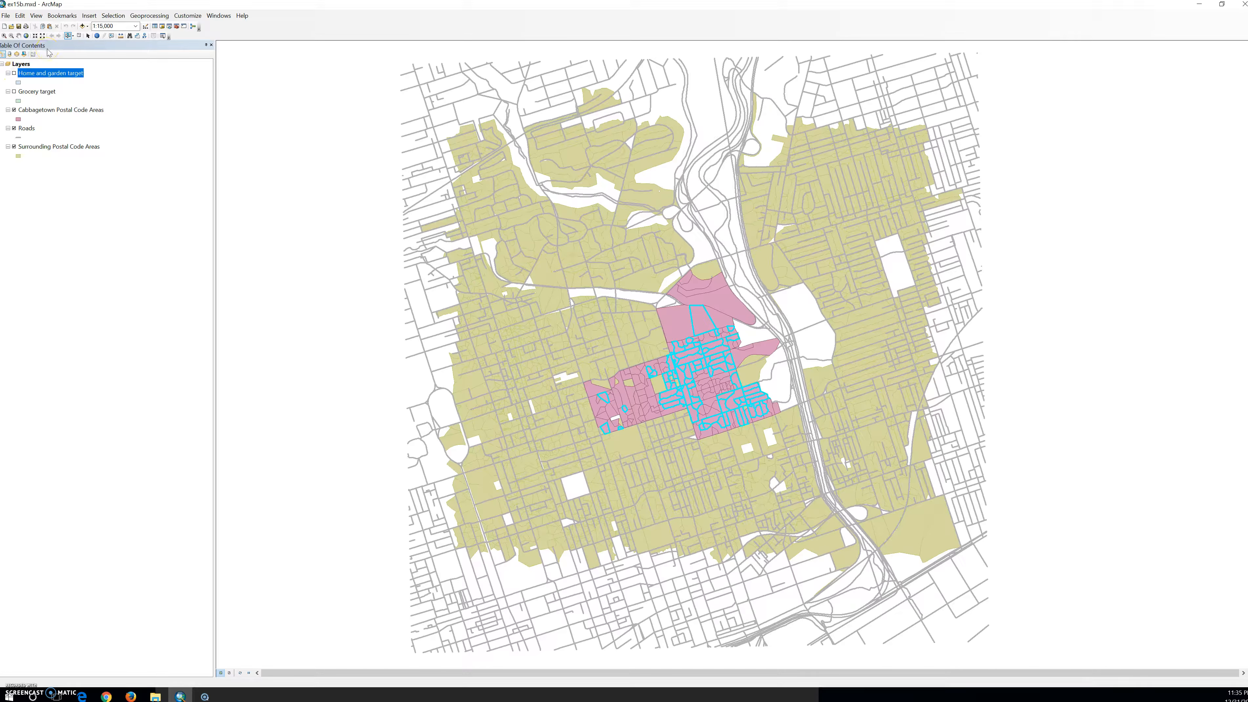
Reopen the attribute query for Cabbagetown Postal Code Areas and delete its existing expression.
{"action": "left_click", "coordinate": [113, 15]}
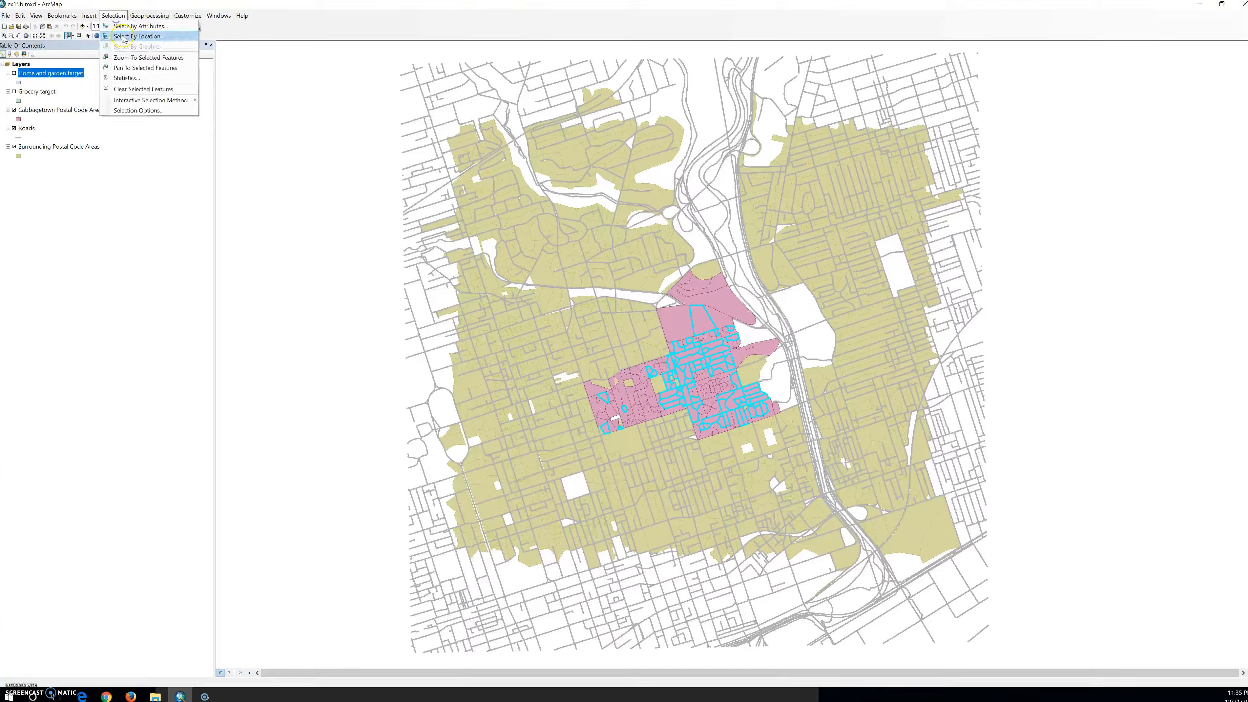
{"action": "left_click", "coordinate": [140, 26]}
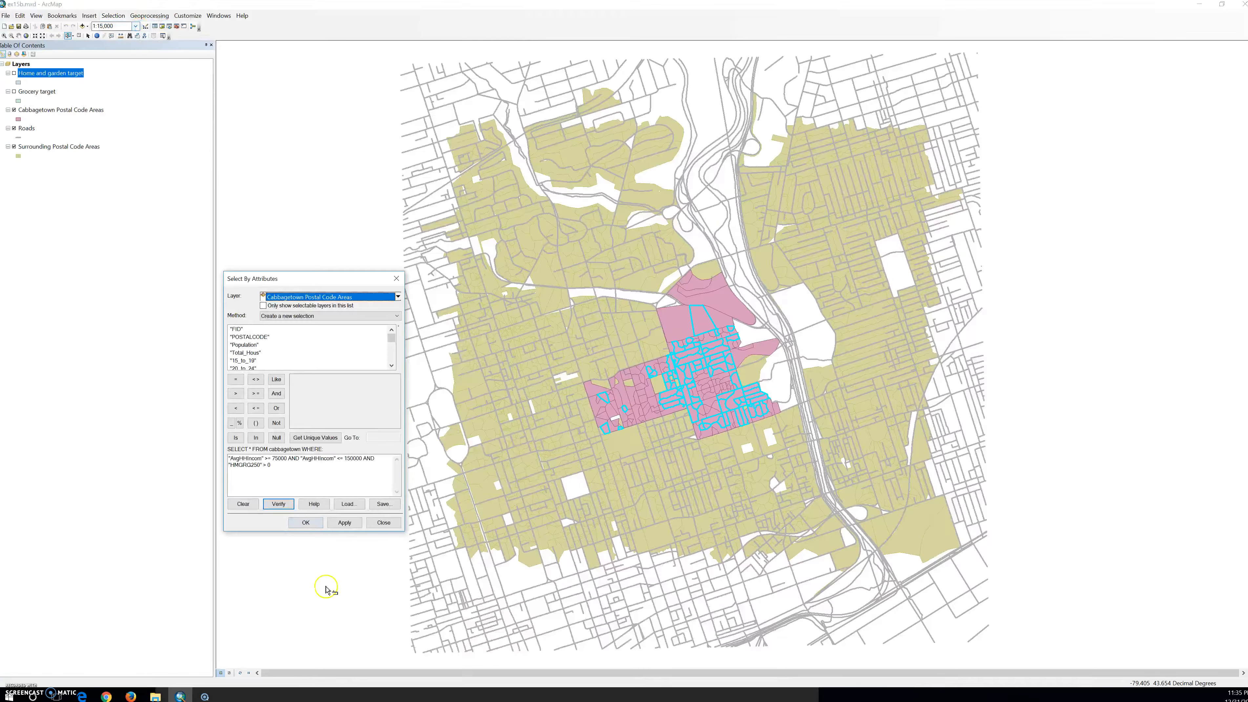
{"action": "left_click", "coordinate": [288, 464]}
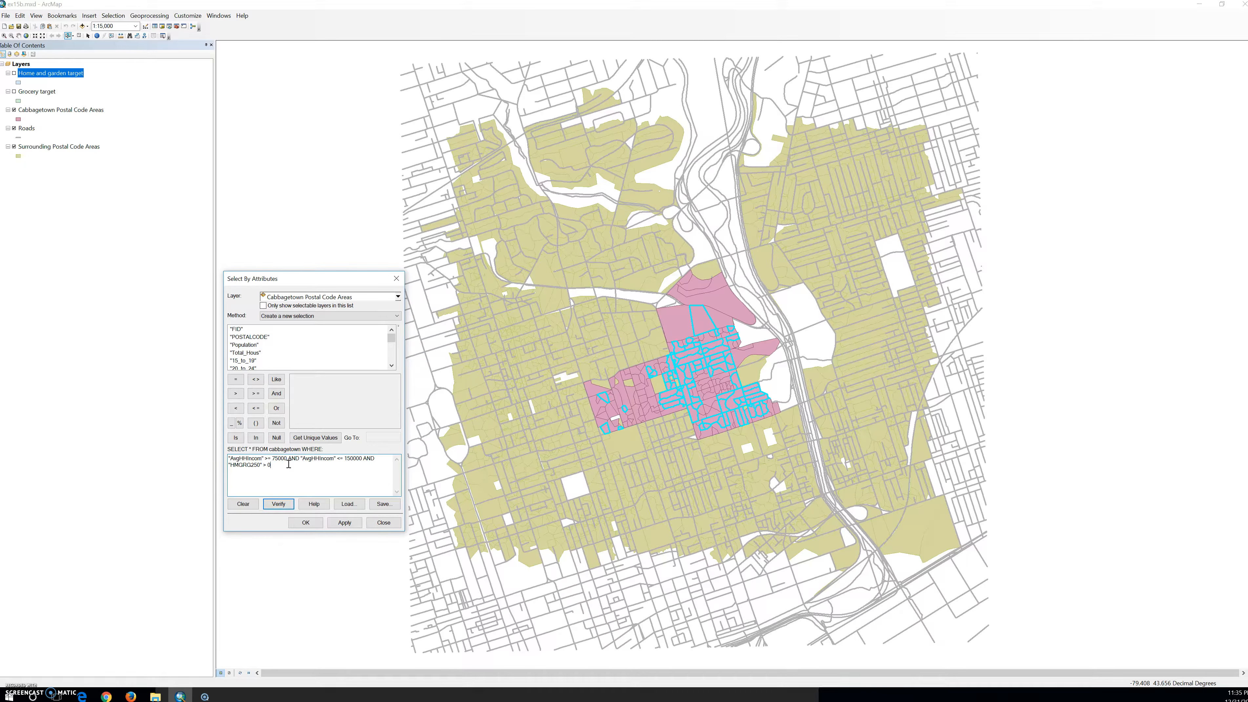
{"action": "left_click_drag", "start_coordinate": [260, 466], "coordinate": [271, 465]}
{"action": "key", "text": "ctrl+a"}
{"action": "key", "text": "Delete"}
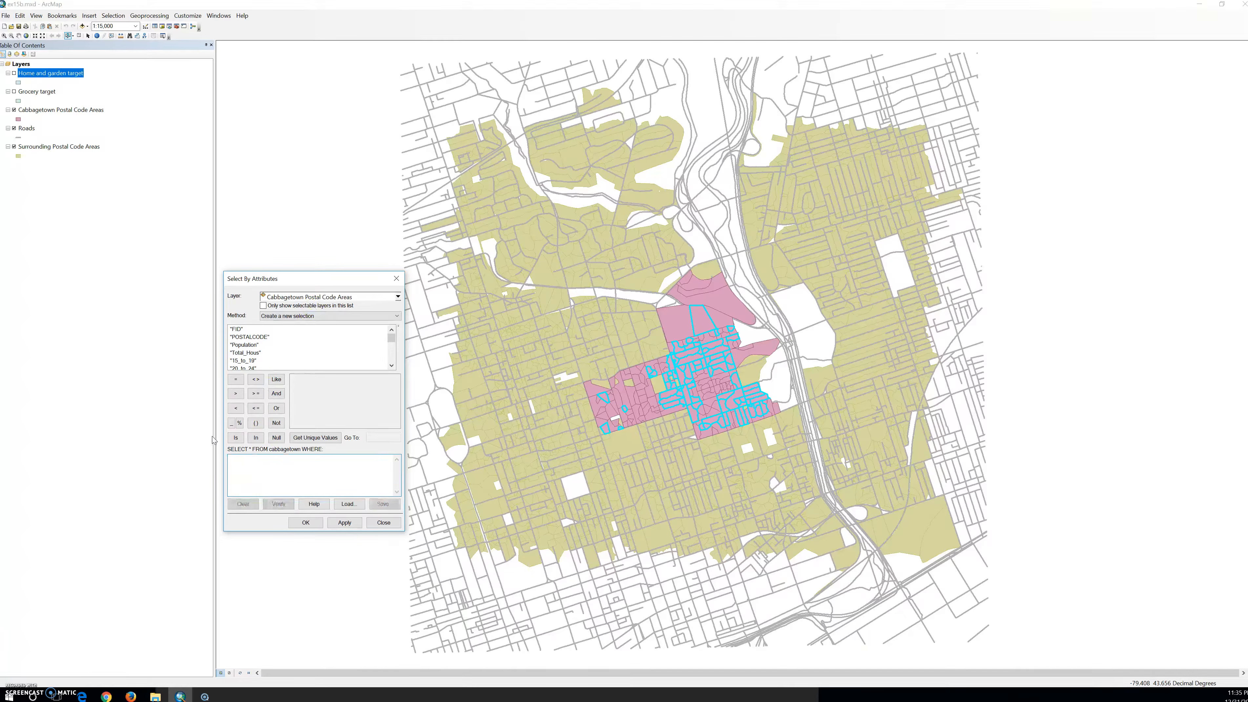
Build the query condition "AvgHHIncom" >= 175000 for the Cabbagetown Postal Code Areas layer.
{"action": "left_click", "coordinate": [123, 311]}
{"action": "left_click", "coordinate": [392, 343]}
{"action": "left_click_drag", "start_coordinate": [392, 343], "coordinate": [391, 352]}
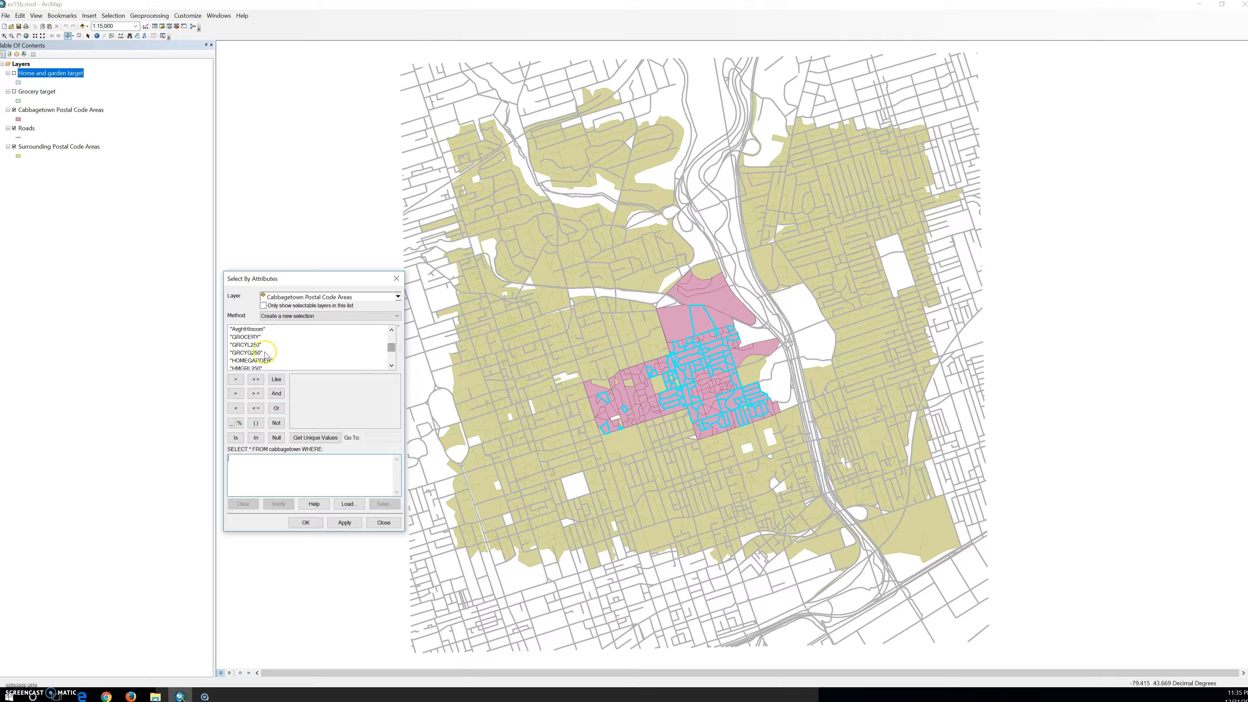
{"action": "double_click", "coordinate": [247, 329]}
{"action": "left_click", "coordinate": [318, 440]}
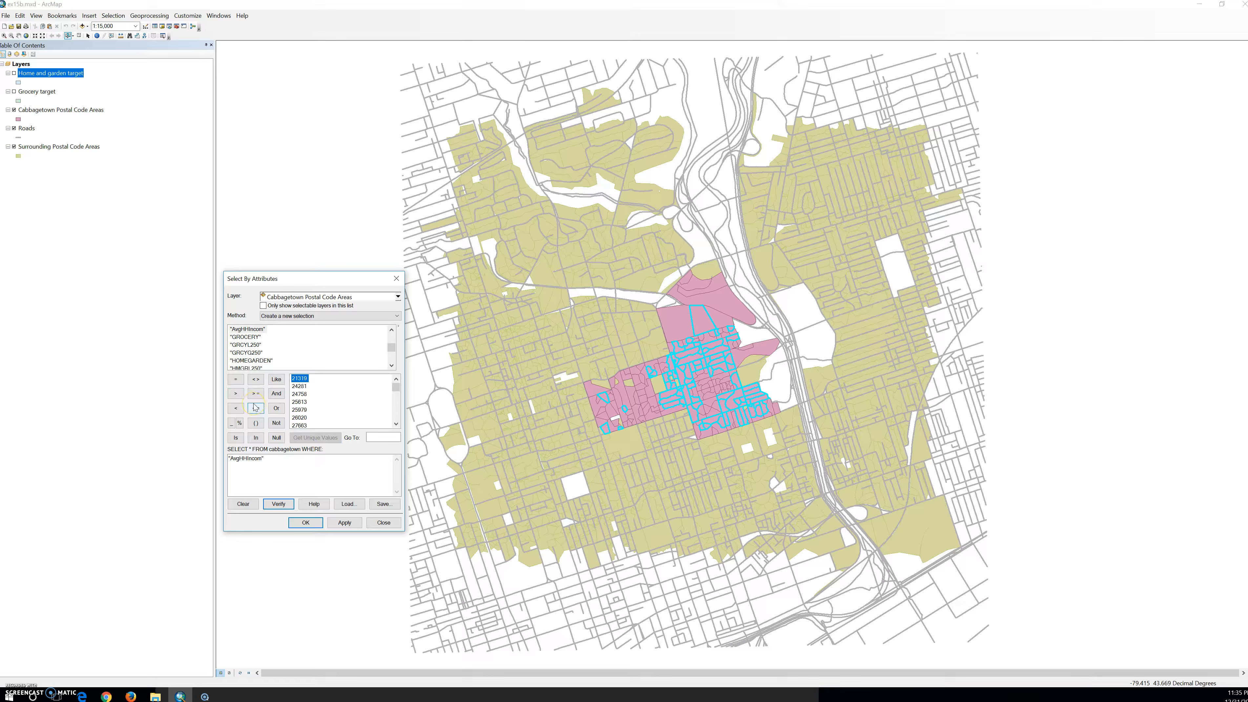
{"action": "left_click", "coordinate": [255, 393]}
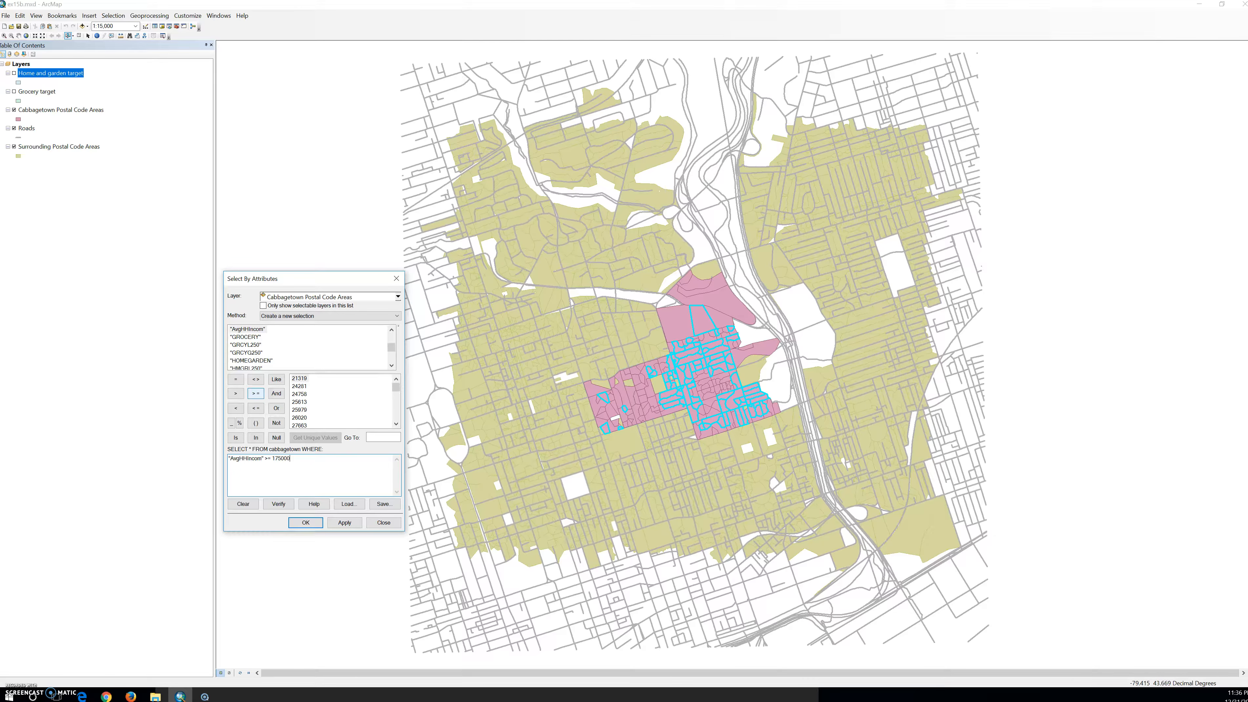
Extend the household income query with AND and the "V_G1000" field.
{"action": "left_click", "coordinate": [275, 395]}
{"action": "left_click", "coordinate": [393, 365]}
{"action": "left_click", "coordinate": [392, 365]}
{"action": "left_click", "coordinate": [392, 365]}
{"action": "left_click", "coordinate": [392, 365]}
{"action": "left_click", "coordinate": [392, 366]}
{"action": "left_click", "coordinate": [392, 365]}
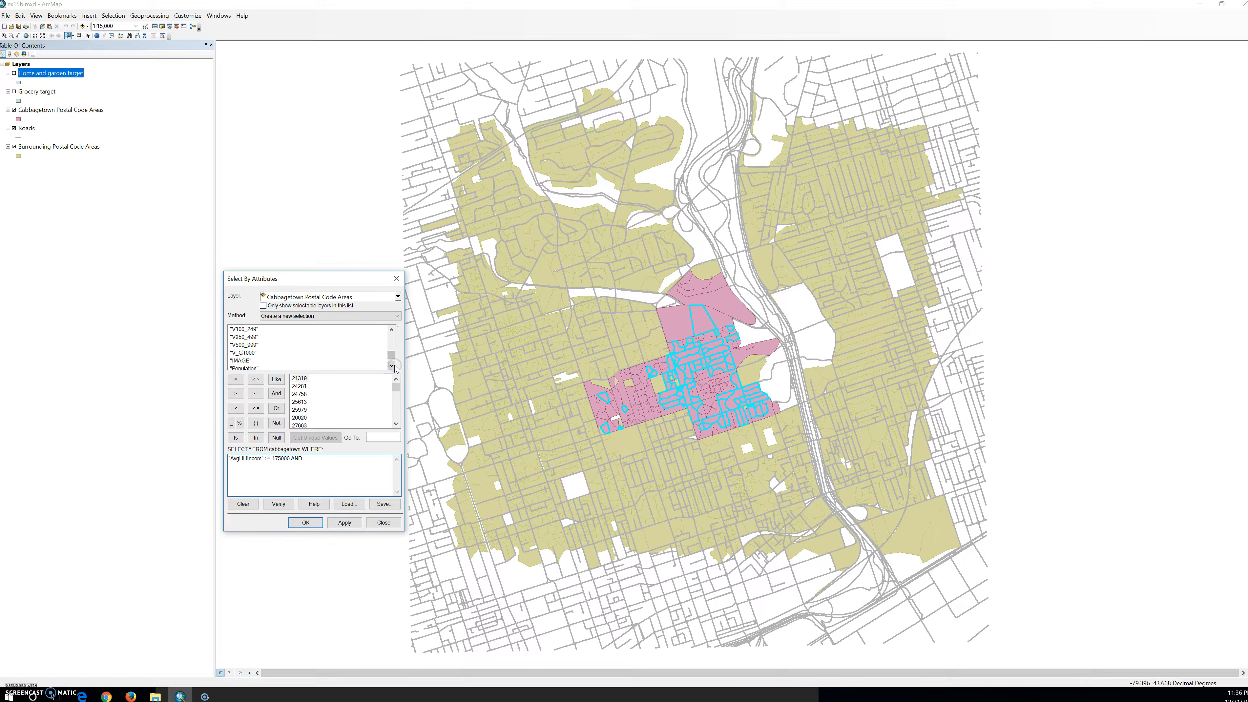
{"action": "double_click", "coordinate": [243, 353]}
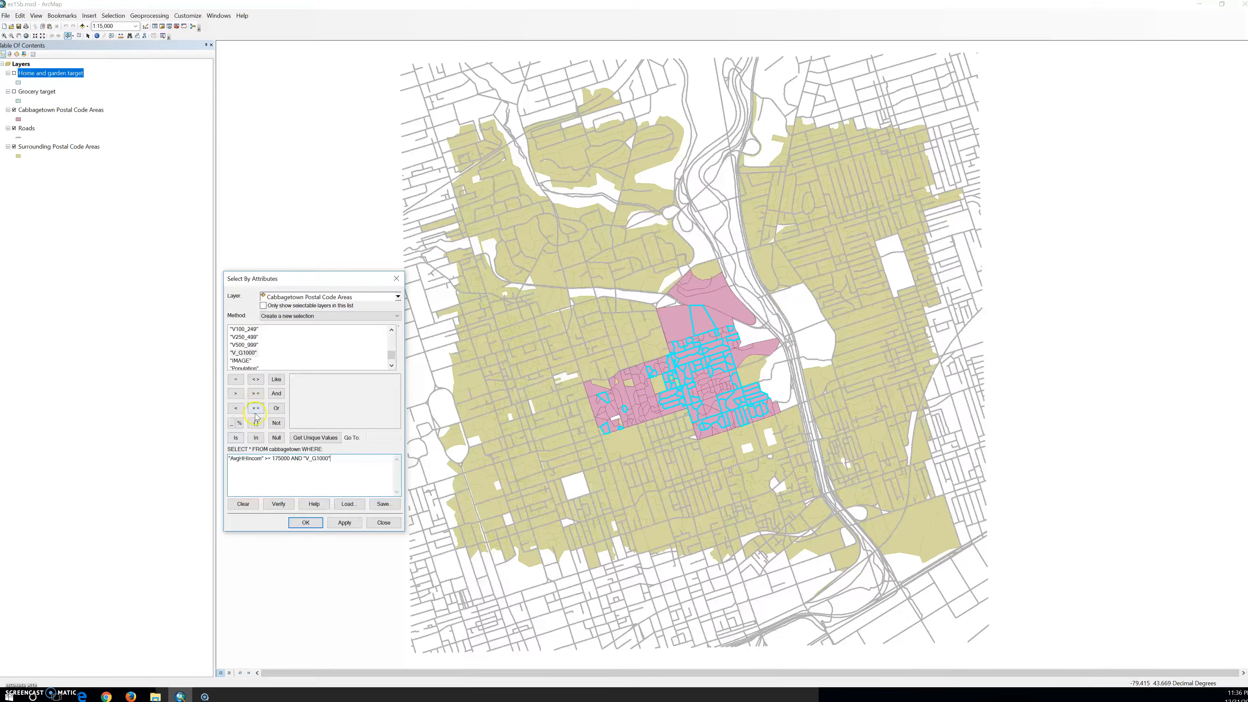
Complete the "V_G1000" condition with a >= comparison, apply the query as a new selection and close the dialog.
{"action": "left_click", "coordinate": [260, 396]}
{"action": "left_click", "coordinate": [350, 524]}
{"action": "left_click", "coordinate": [314, 524]}
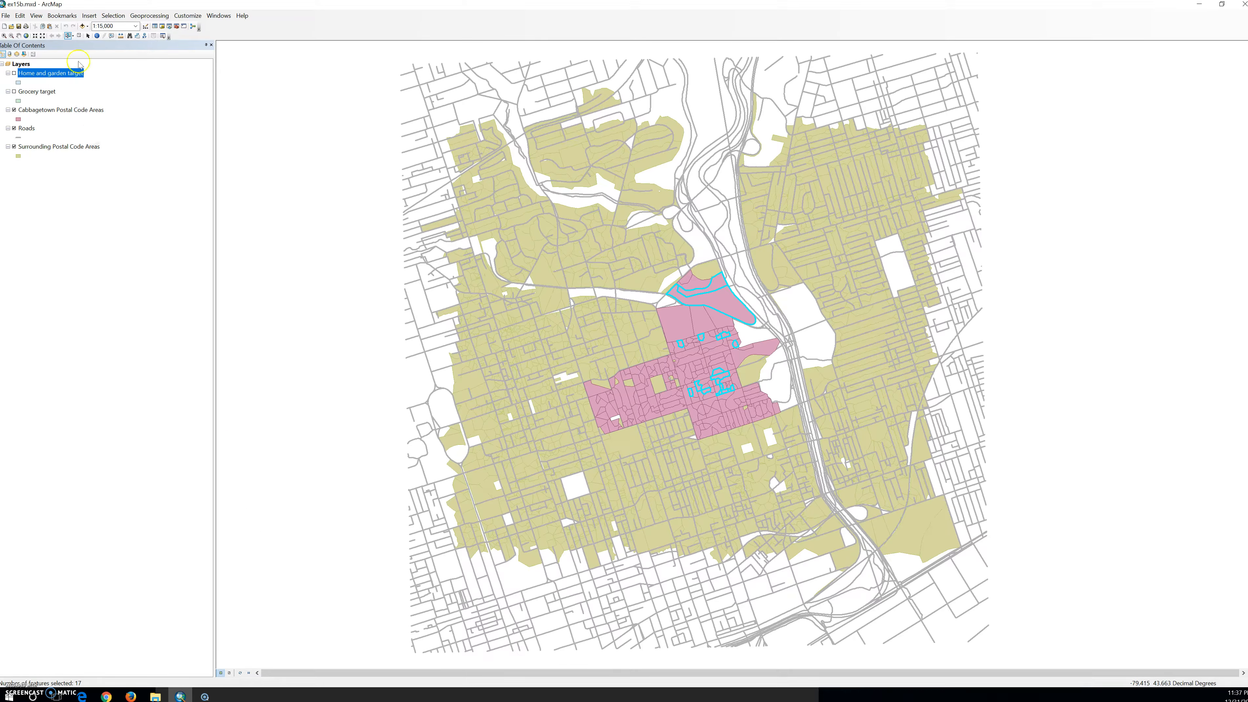
Create a new layer from the selected high-income features of Cabbagetown Postal Code Areas.
{"action": "right_click", "coordinate": [29, 110]}
{"action": "mouse_move", "coordinate": [74, 202]}
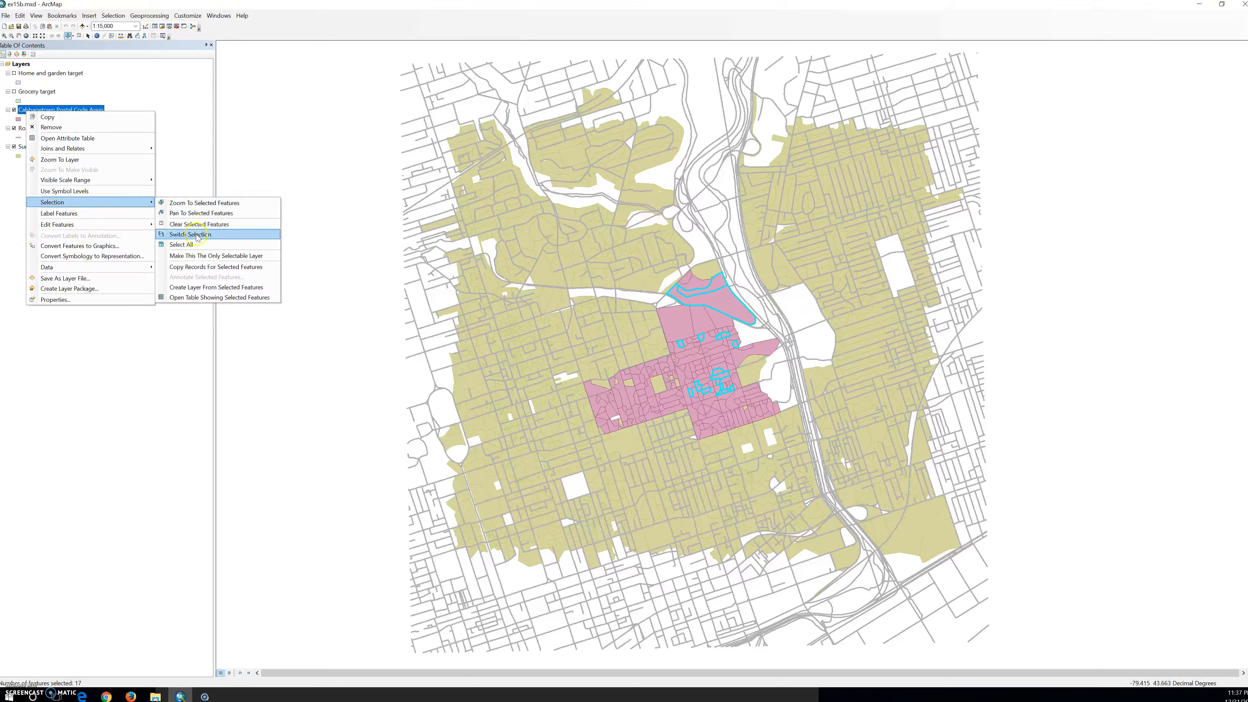
{"action": "left_click", "coordinate": [195, 288]}
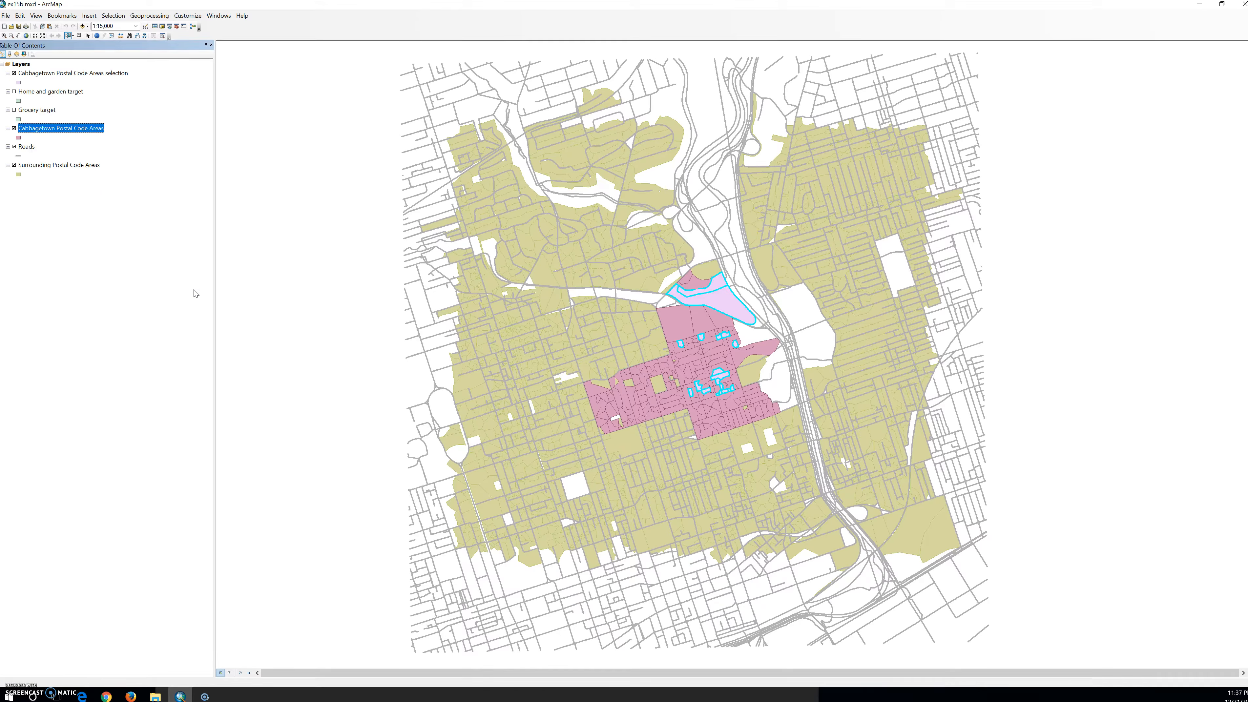
Rename the Cabbagetown Postal Code Areas selection layer, starting the new name with "Vc".
{"action": "left_click", "coordinate": [79, 73]}
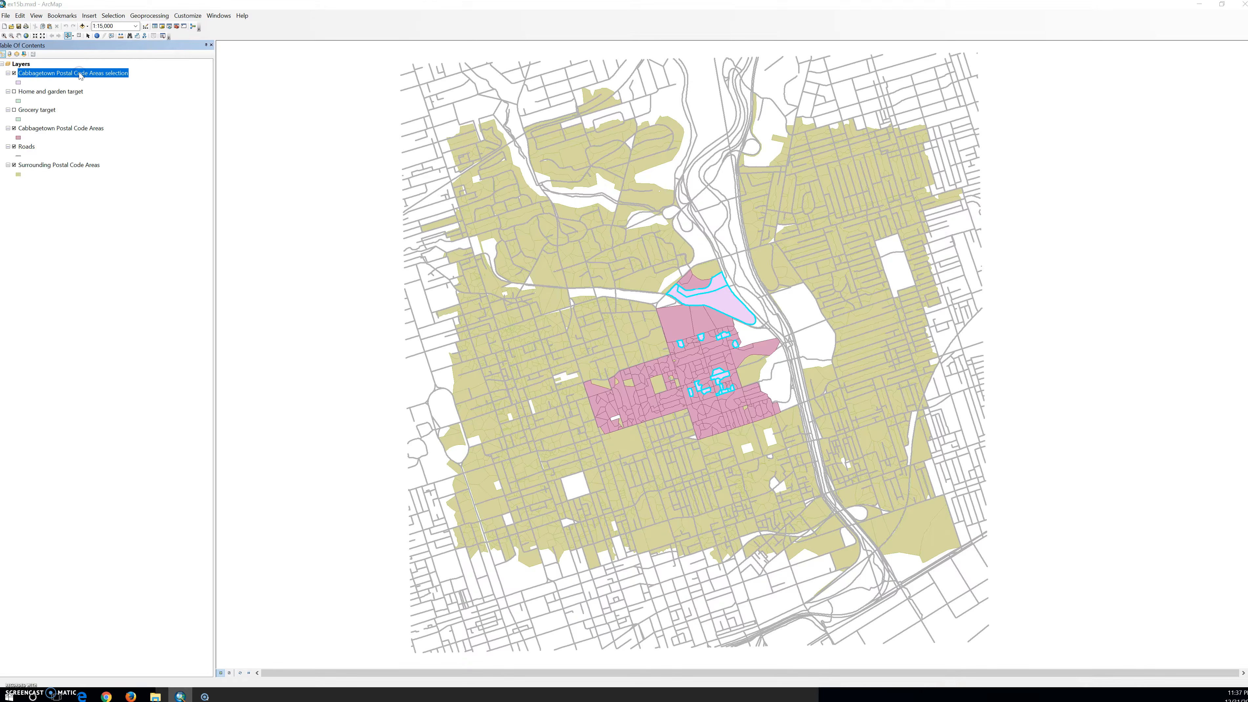
{"action": "double_click", "coordinate": [79, 73]}
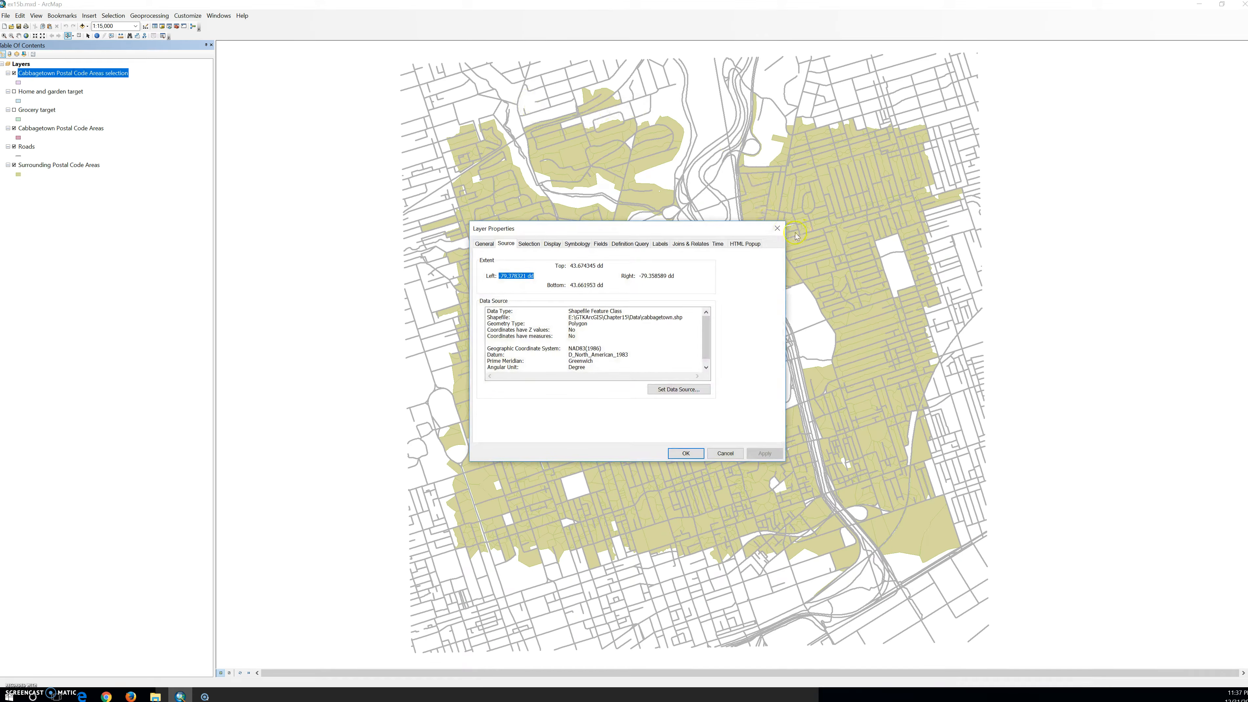
{"action": "left_click", "coordinate": [776, 228]}
{"action": "left_click", "coordinate": [92, 73]}
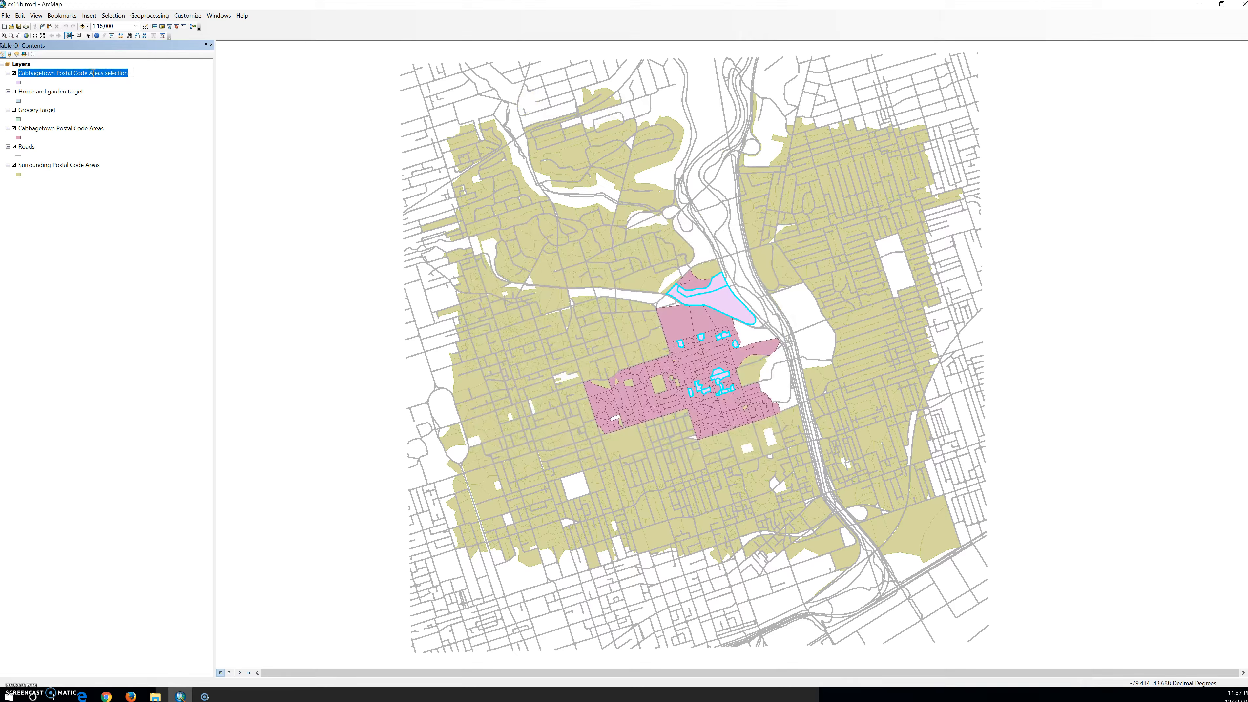
{"action": "type", "text": "Vc"}
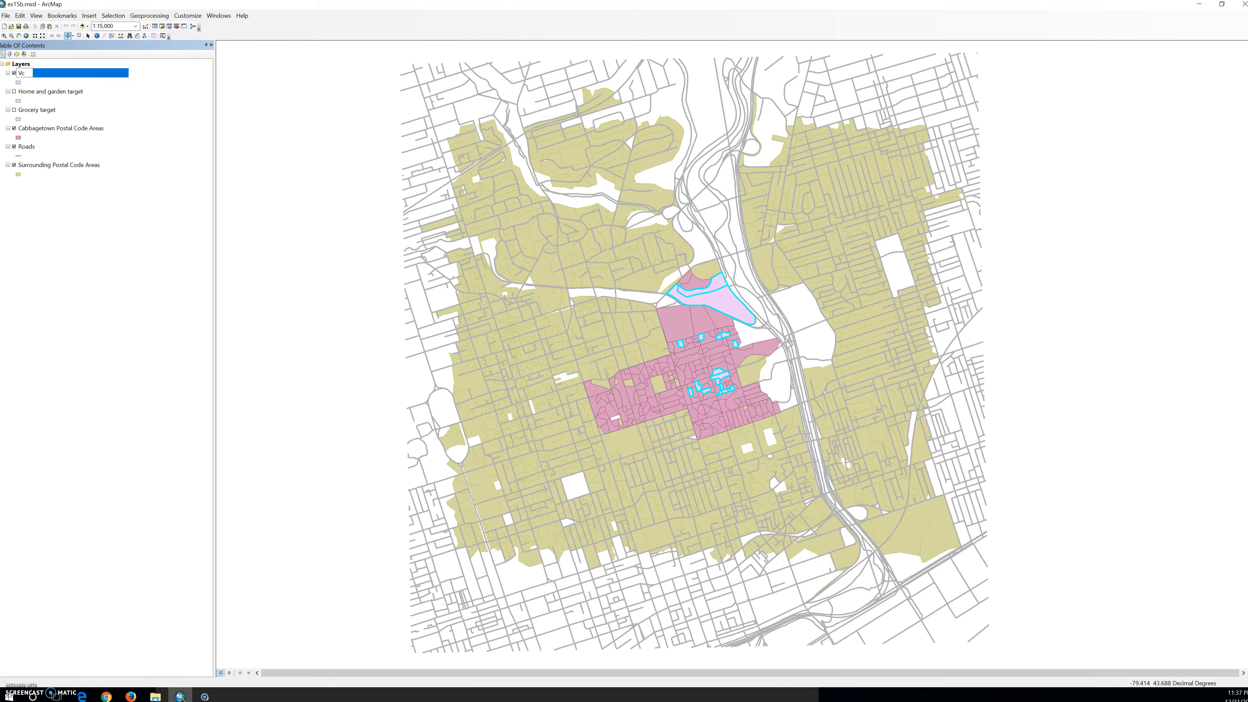